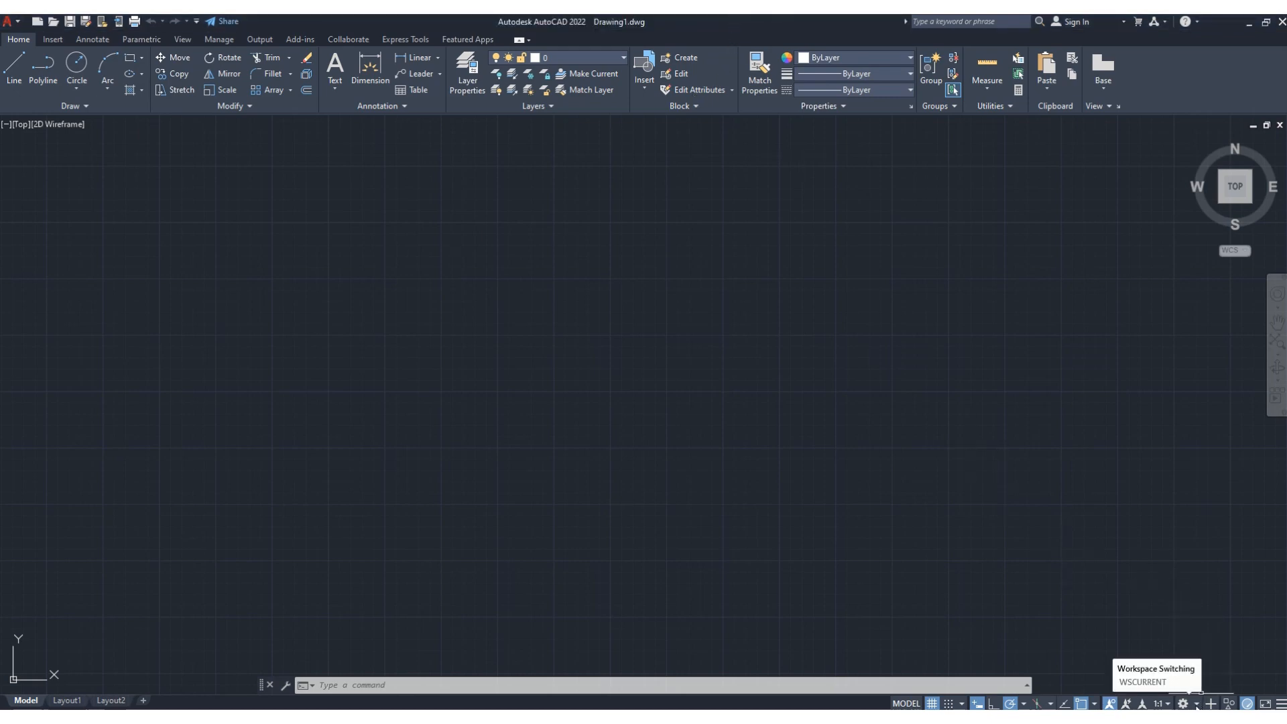
- Switch to the 3D Modeling workspace and set the view to SE Isometric
{"action": "left_click", "coordinate": [1197, 704]}
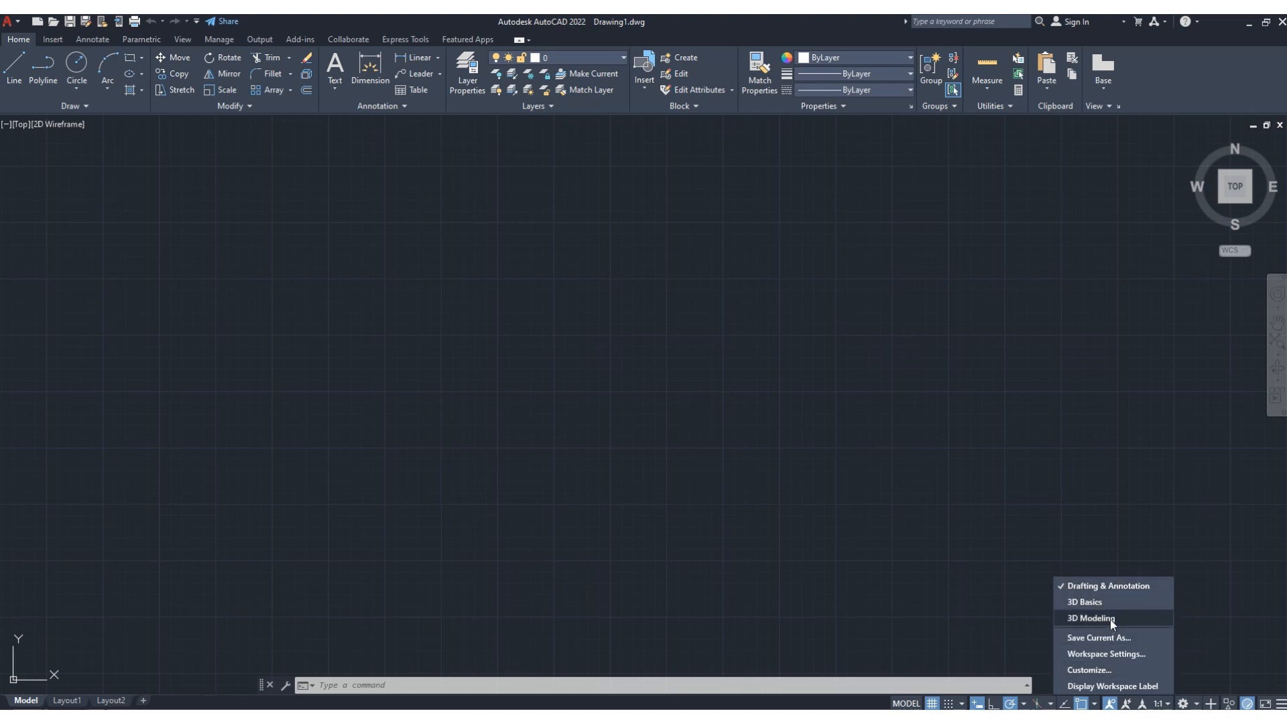
{"action": "left_click", "coordinate": [1091, 618]}
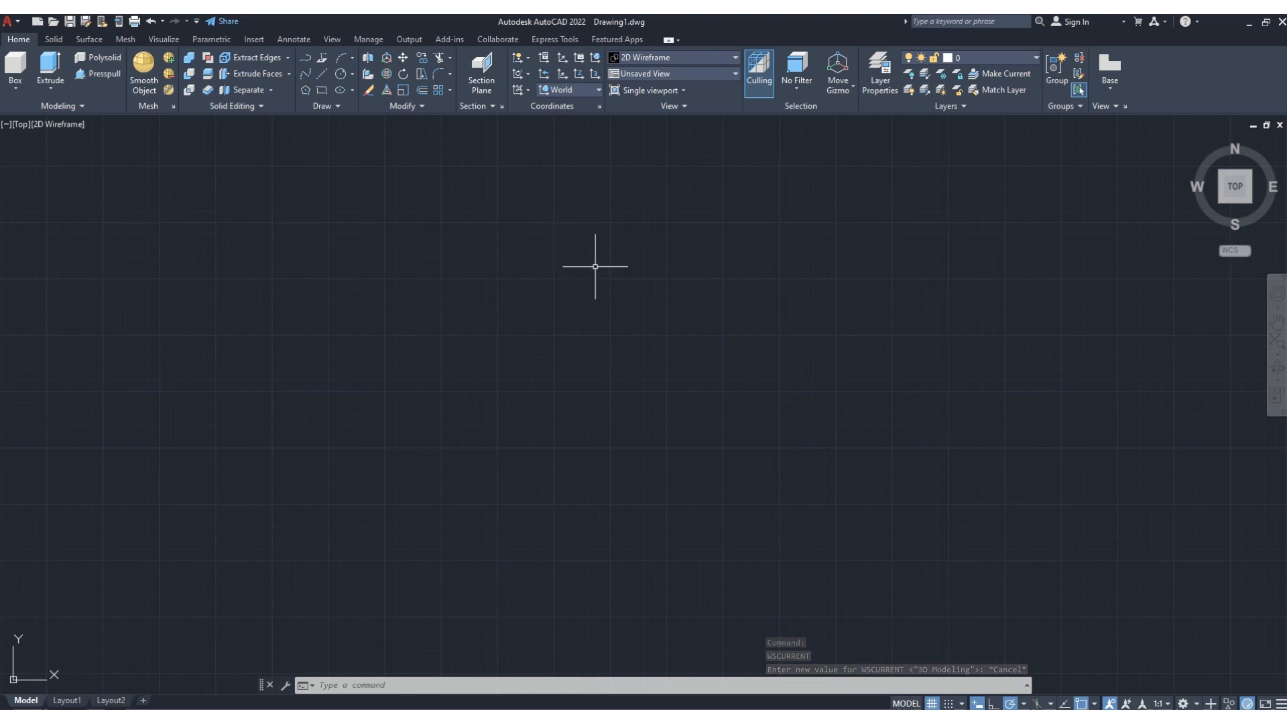
{"action": "left_click", "coordinate": [734, 74]}
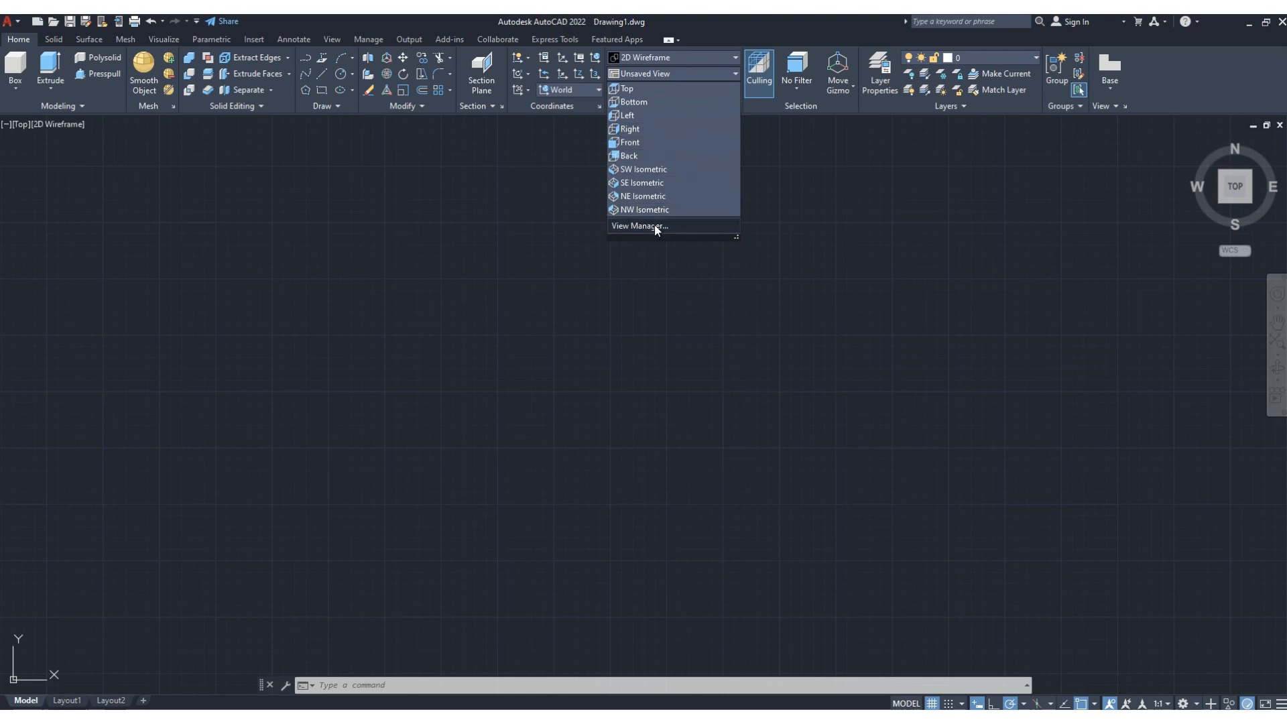
{"action": "left_click", "coordinate": [645, 183]}
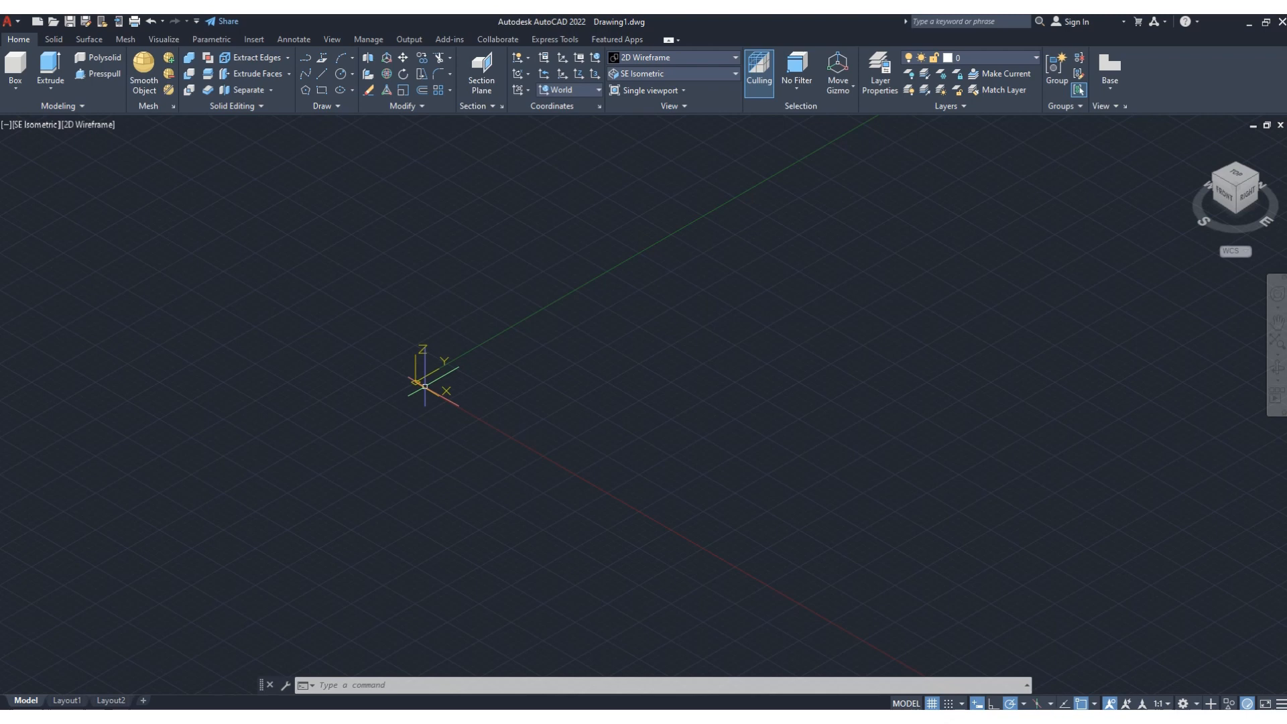
- Turn off the Show UCS Icon at Origin setting so the icon leaves the drawing origin
{"action": "left_click", "coordinate": [425, 386]}
{"action": "left_click", "coordinate": [416, 383]}
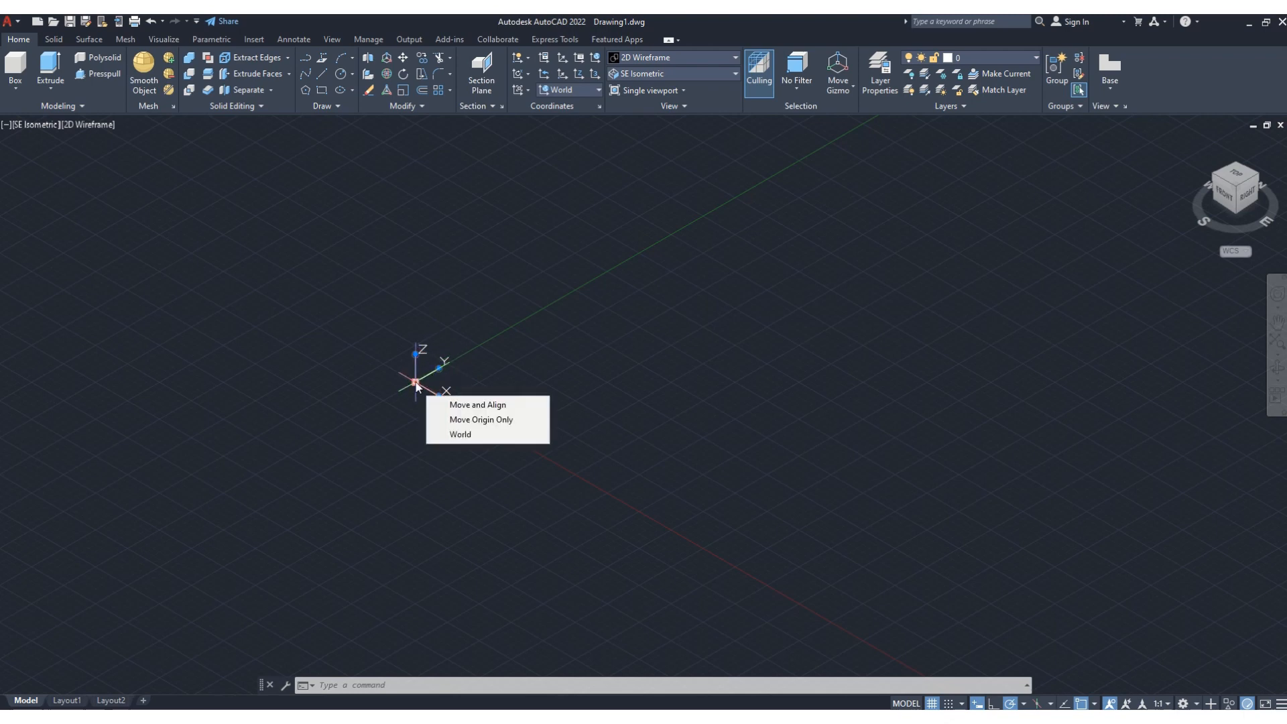
{"action": "right_click", "coordinate": [417, 385]}
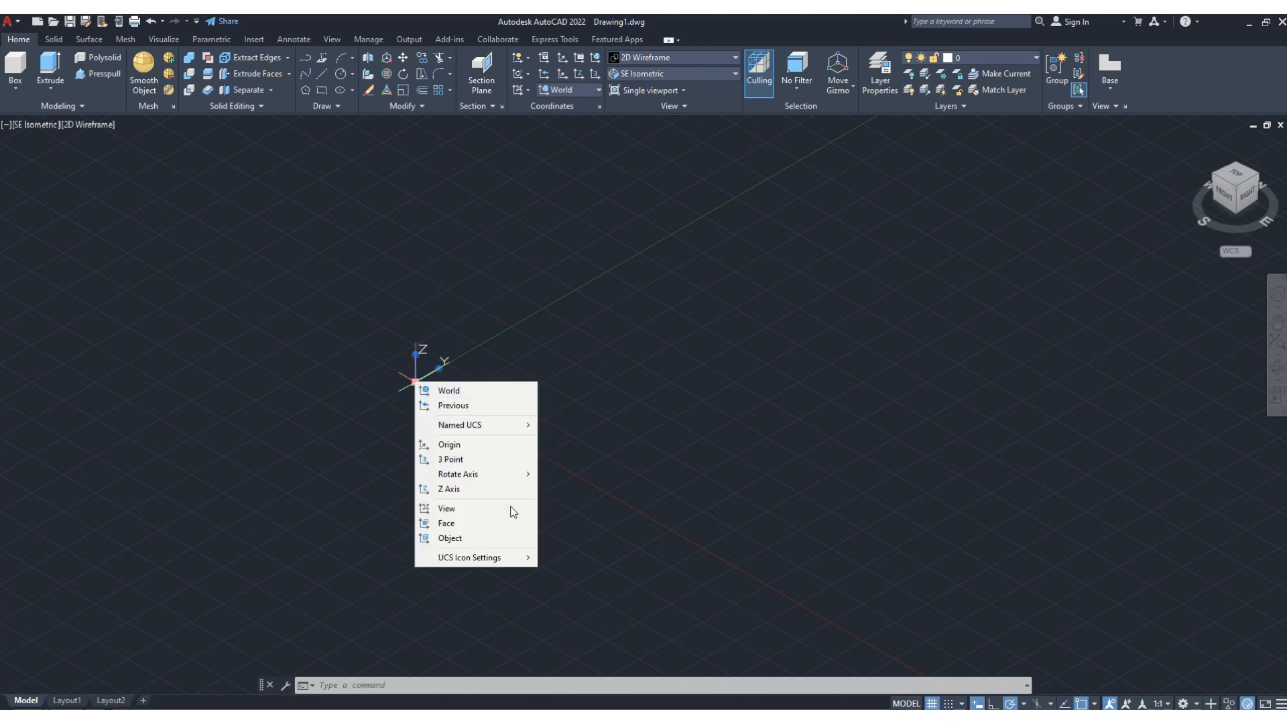
{"action": "mouse_move", "coordinate": [514, 565]}
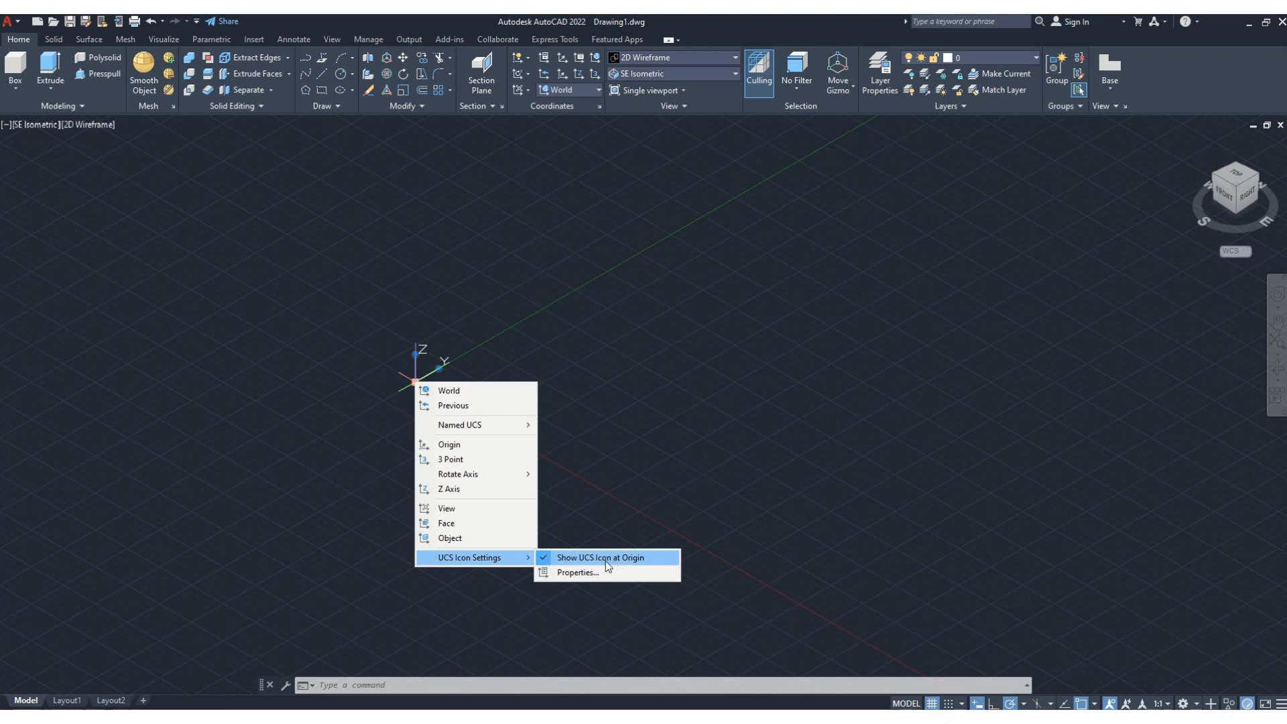
{"action": "left_click", "coordinate": [585, 558]}
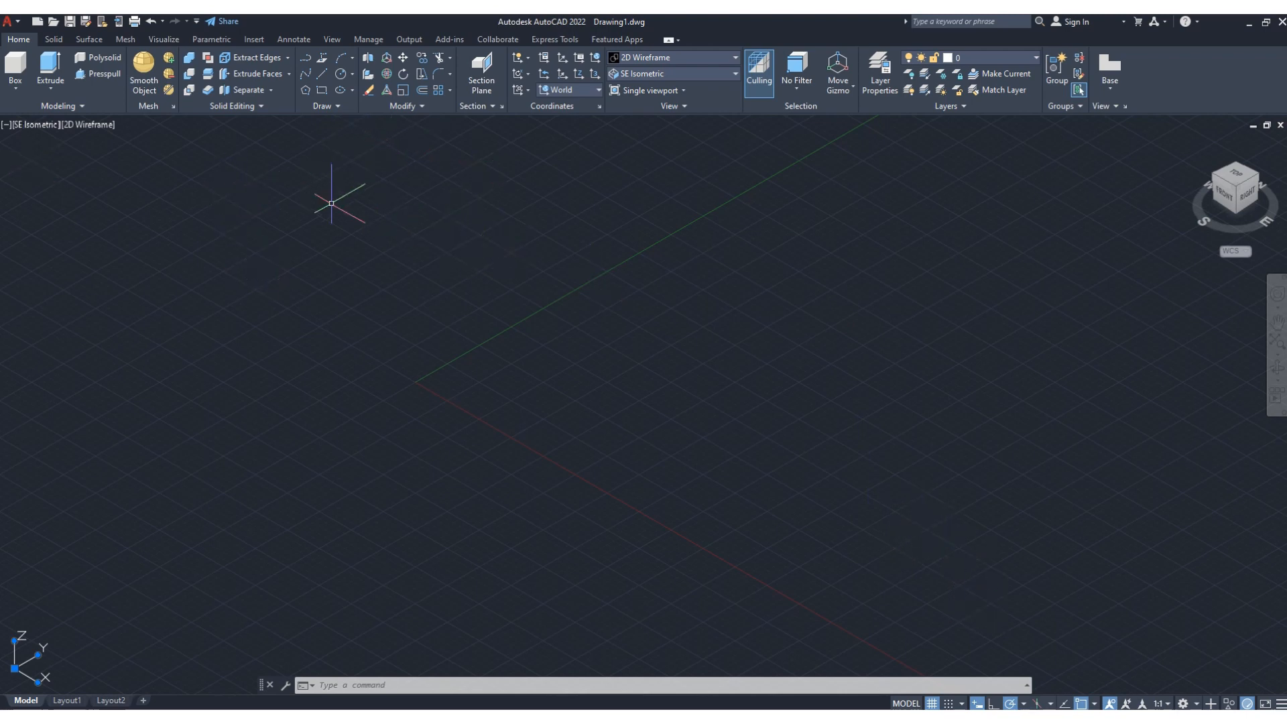
- Draw a rectangle with its first corner at the origin, with its longer sides running along the Y axis
{"action": "left_click", "coordinate": [324, 90]}
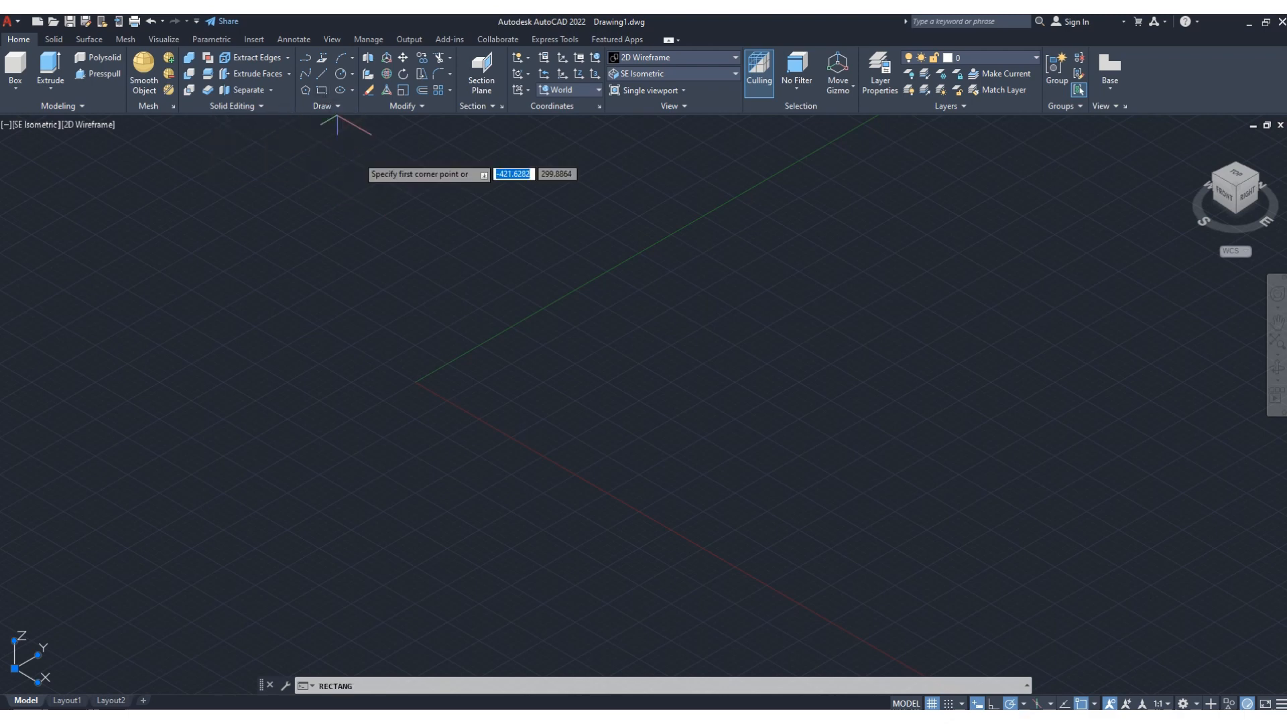
{"action": "left_click", "coordinate": [416, 382]}
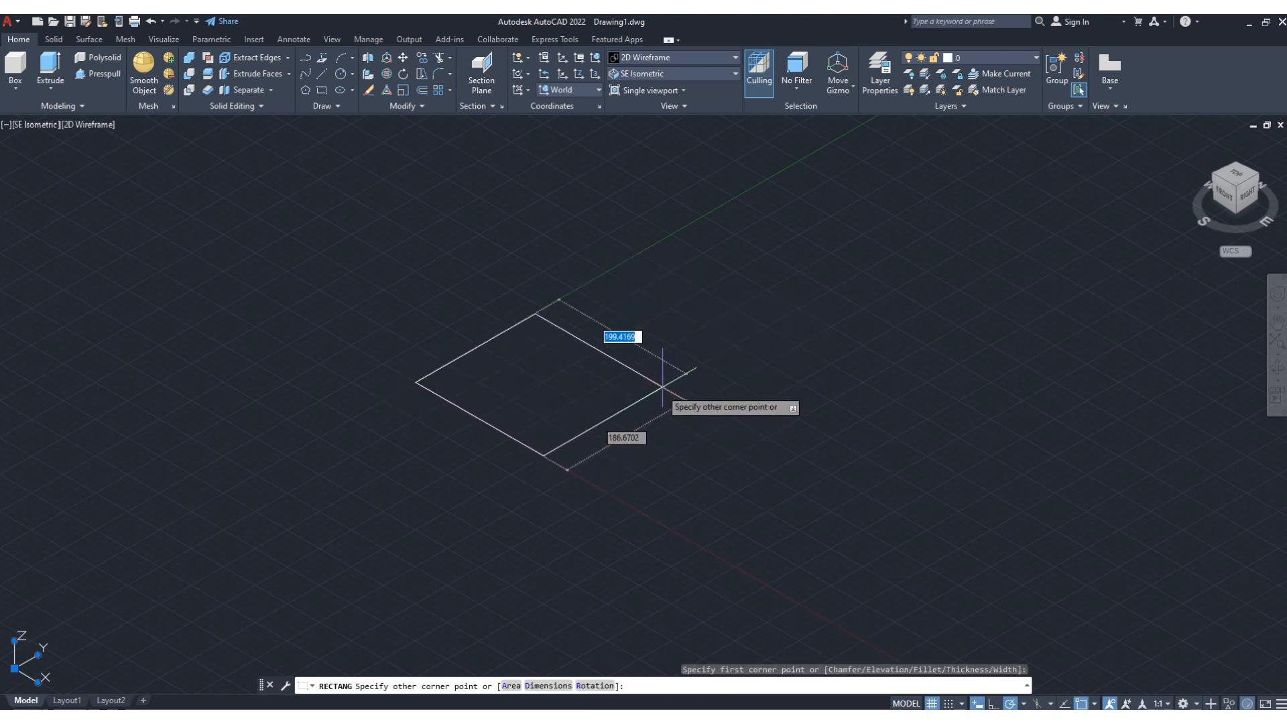
{"action": "left_click", "coordinate": [673, 327]}
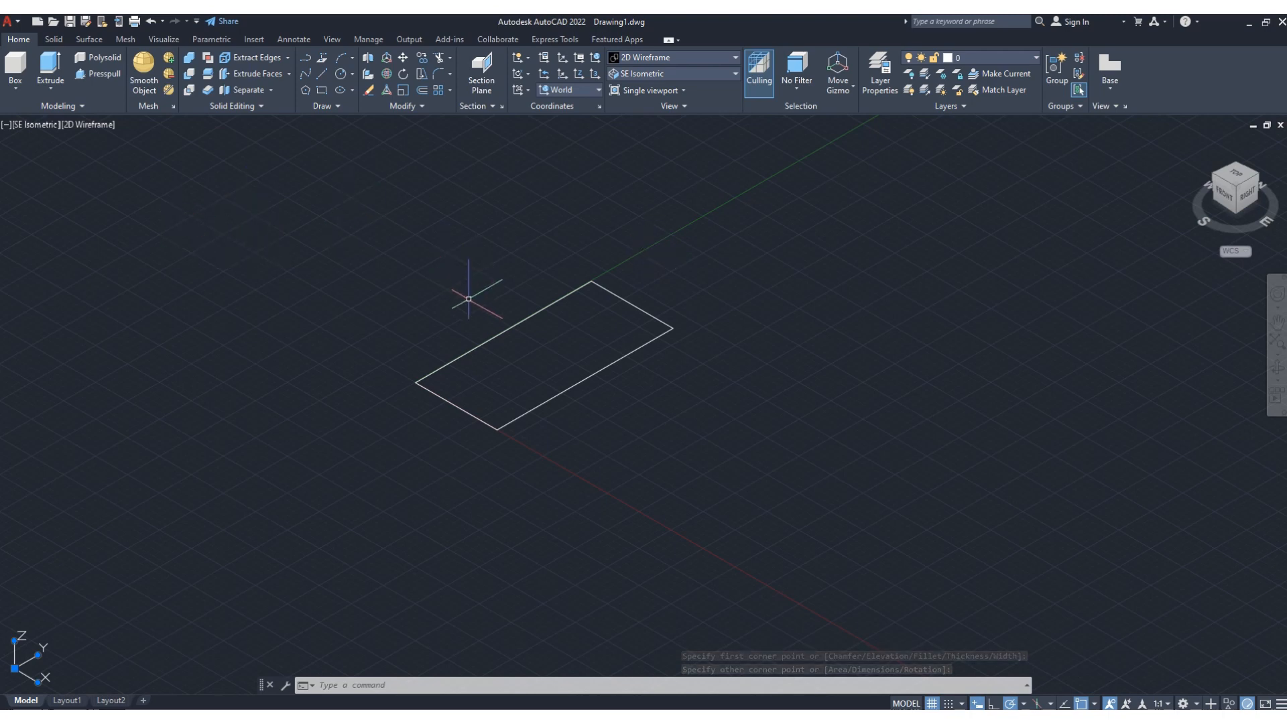
- Pull the rectangle upward with Presspull to form a solid box
{"action": "left_click", "coordinate": [106, 75]}
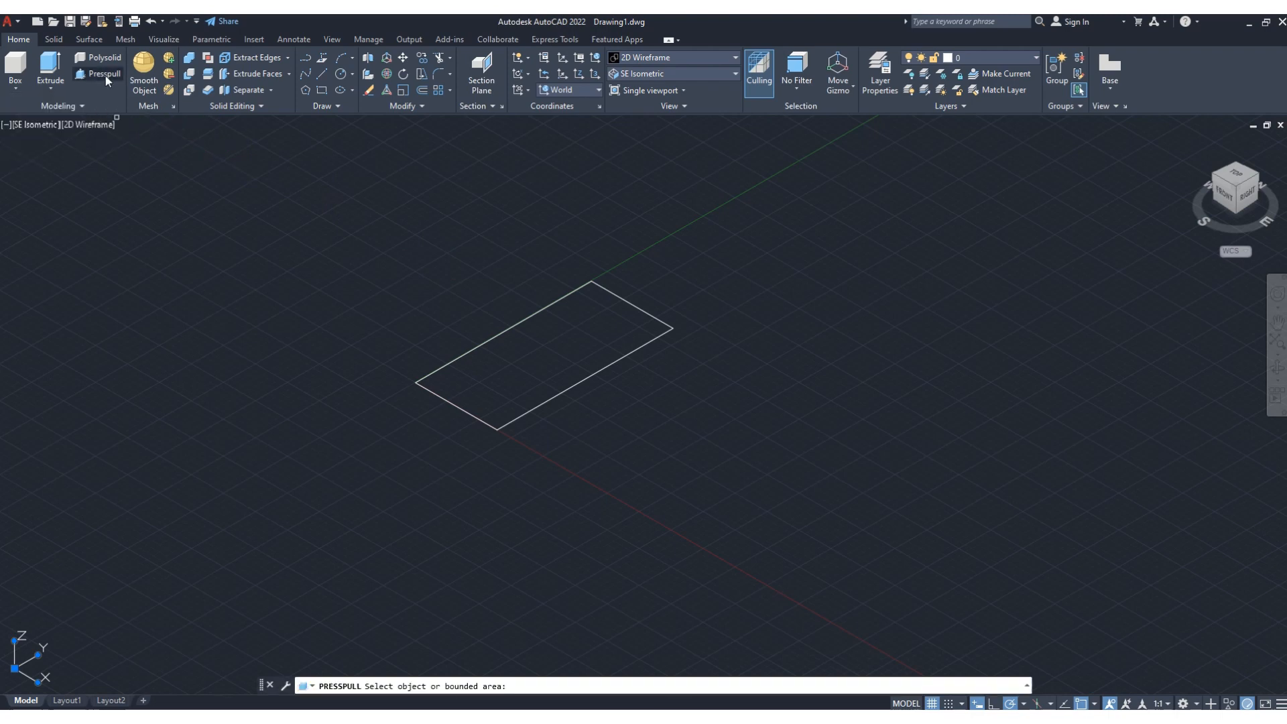
{"action": "left_click", "coordinate": [455, 362]}
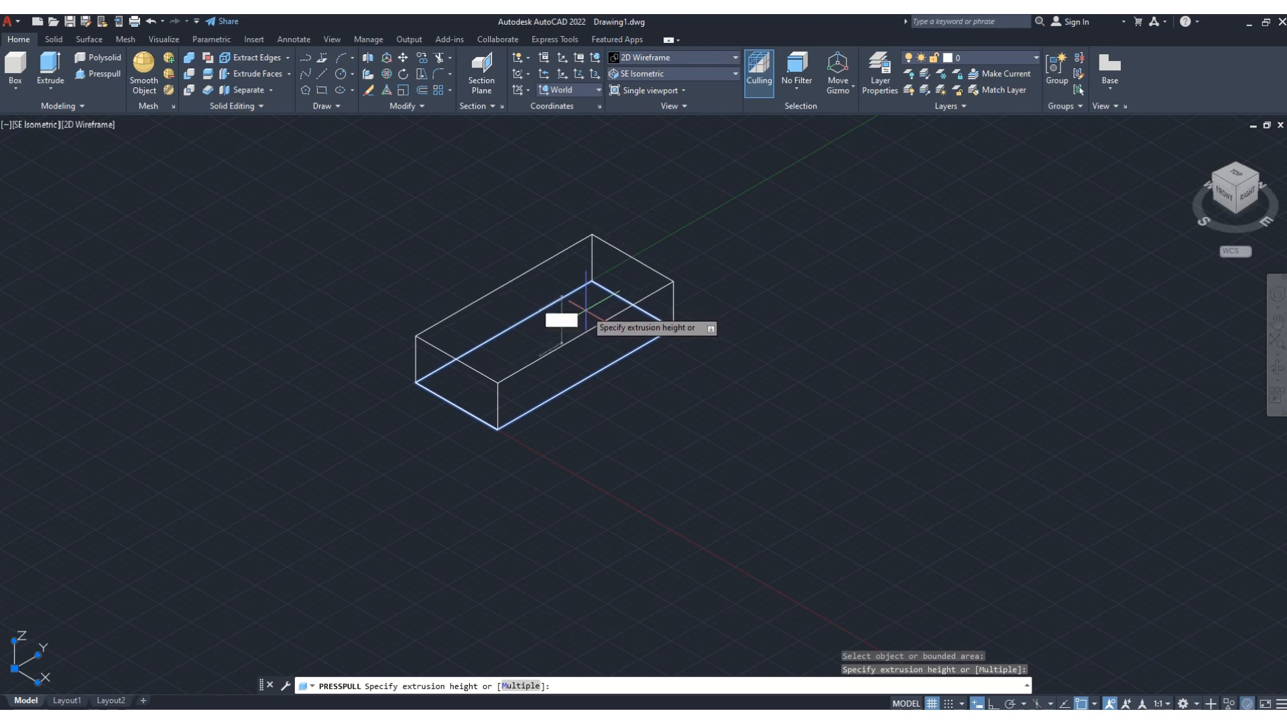
{"action": "left_click", "coordinate": [593, 274]}
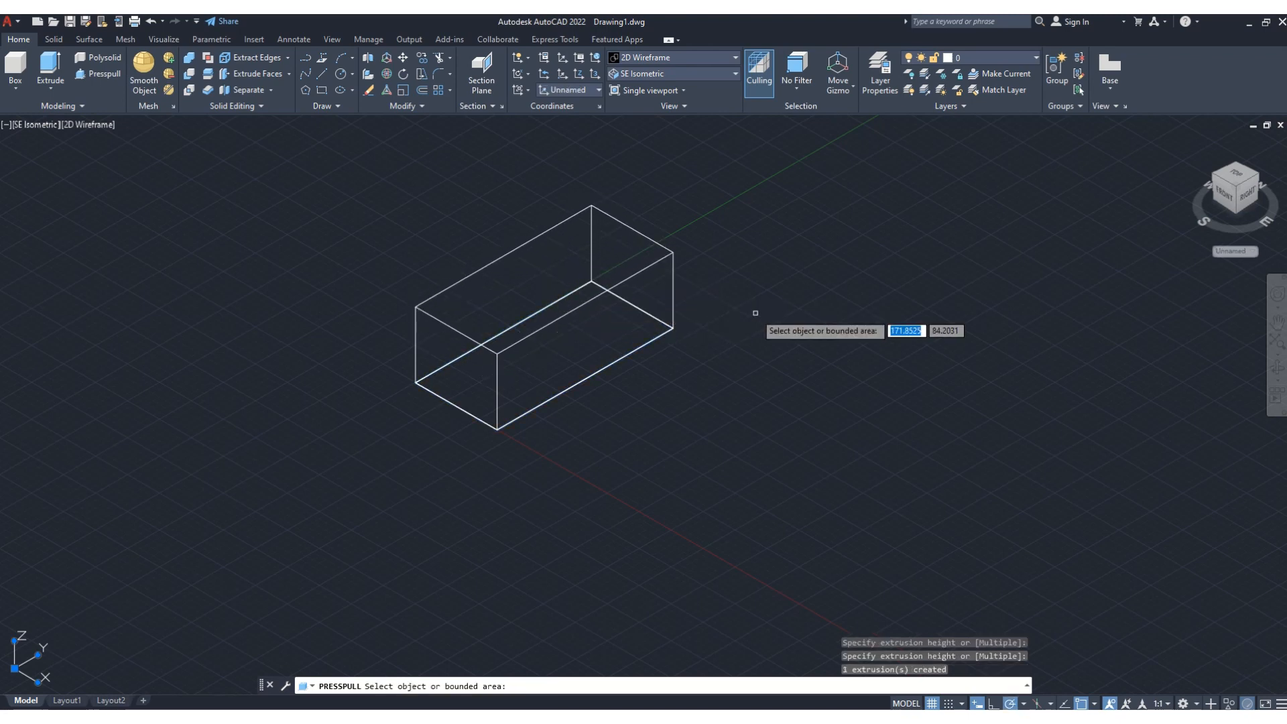
{"action": "key", "text": "Return"}
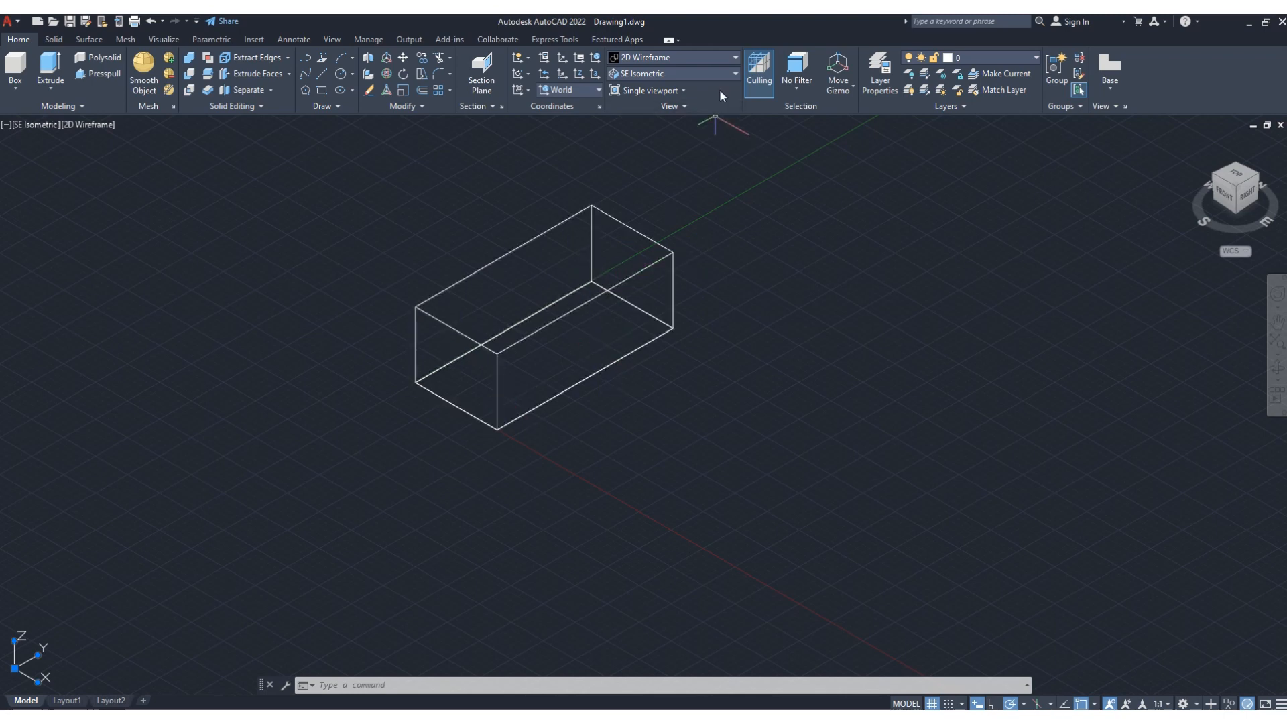
- Apply the Shaded with edges visual style and turn off the grid display
{"action": "left_click", "coordinate": [736, 59]}
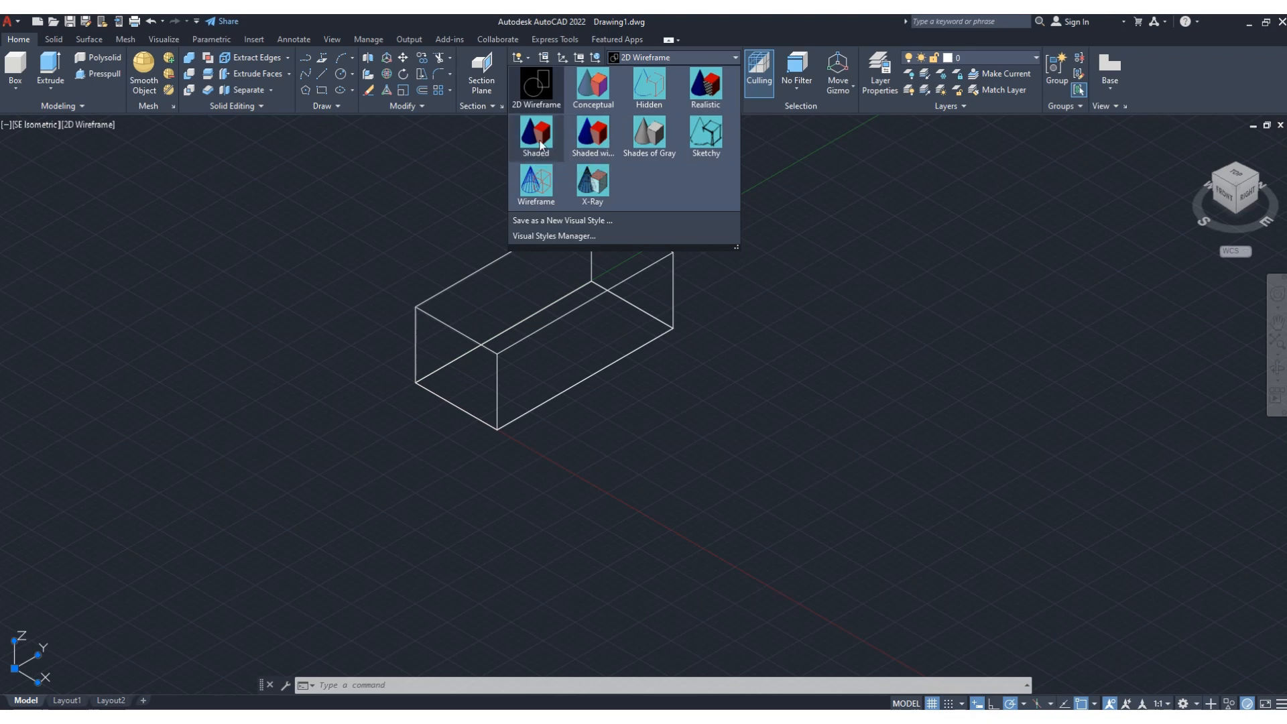
{"action": "left_click", "coordinate": [589, 135]}
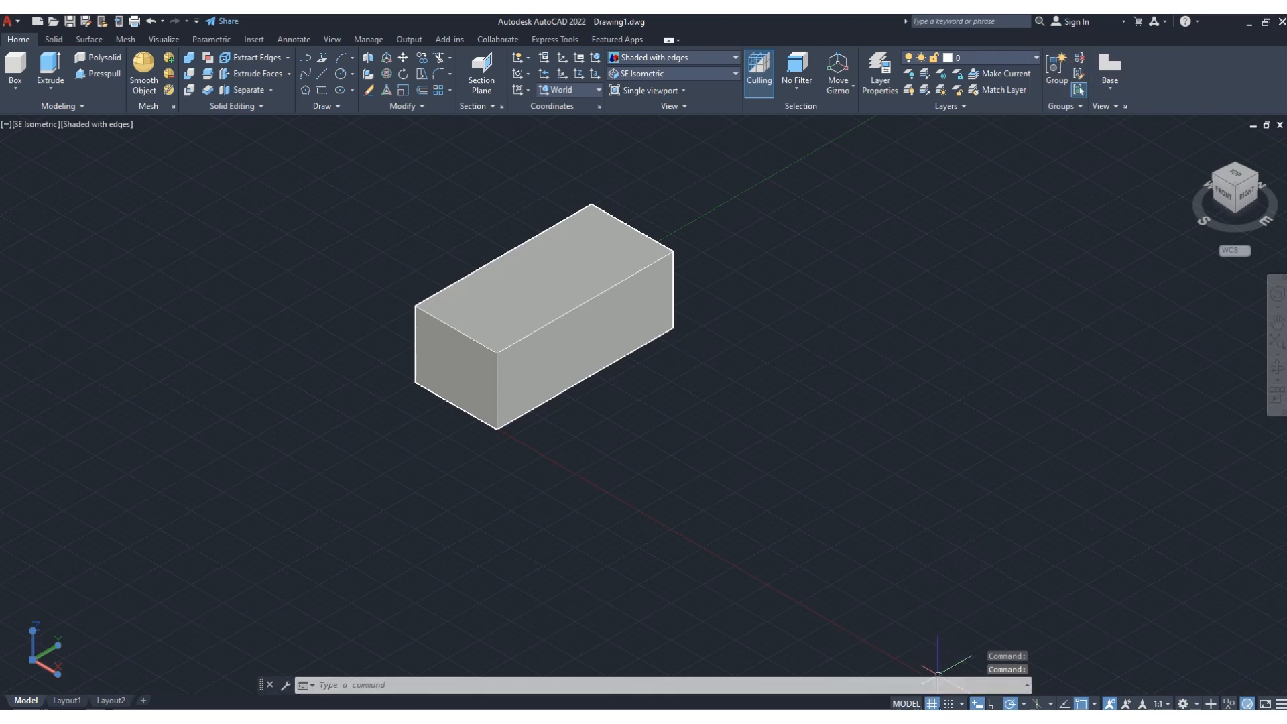
{"action": "left_click", "coordinate": [932, 703]}
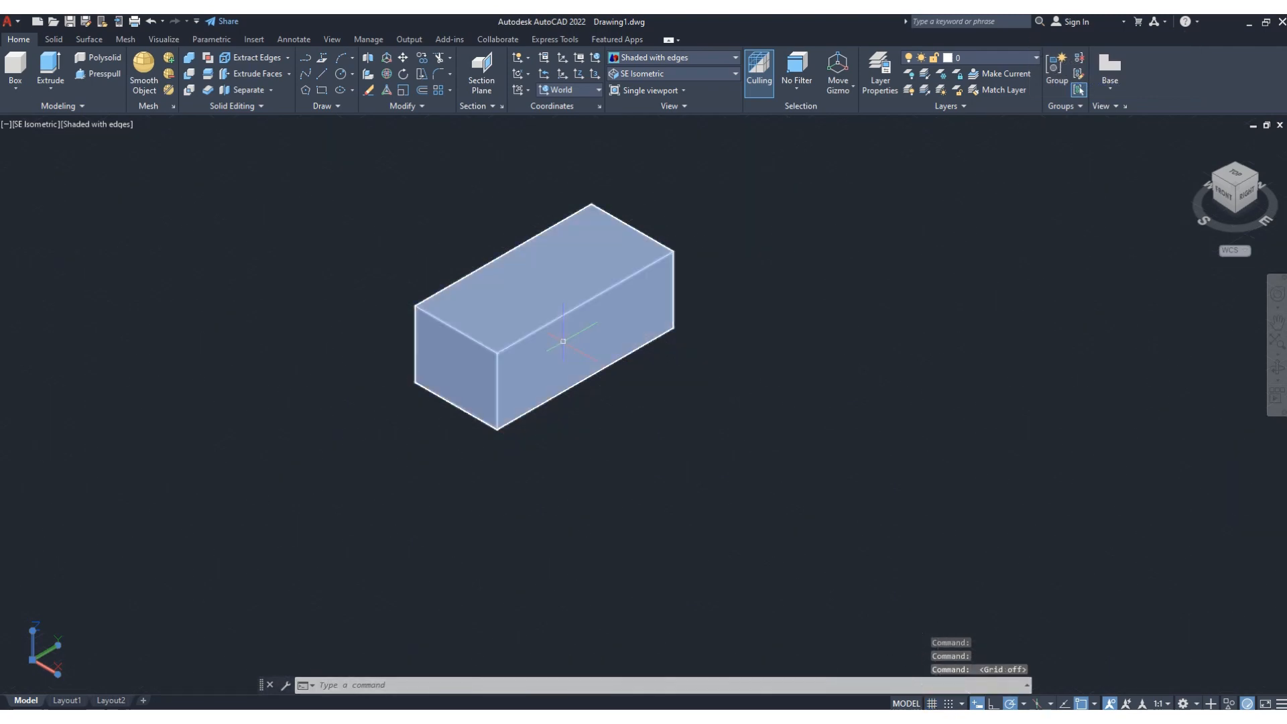
- Change the color of layer 0 from the index color palette to green
{"action": "left_click", "coordinate": [1277, 324]}
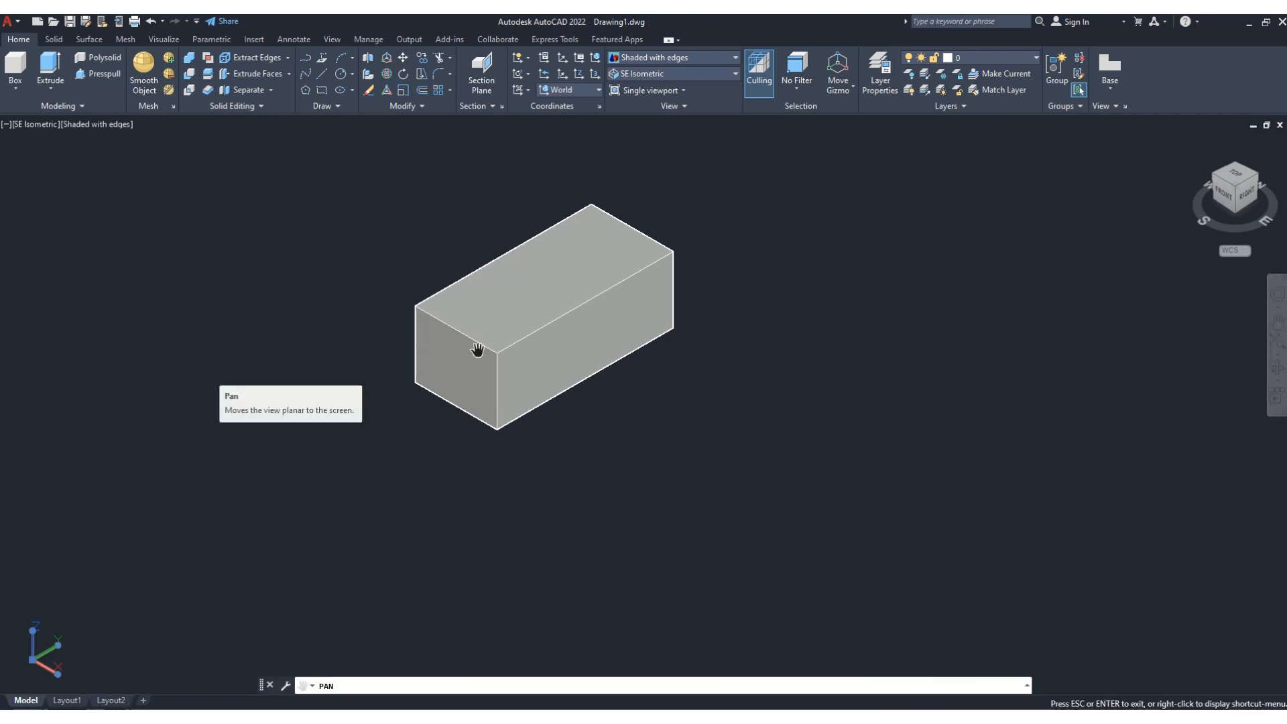
{"action": "left_click_drag", "start_coordinate": [555, 356], "coordinate": [405, 377]}
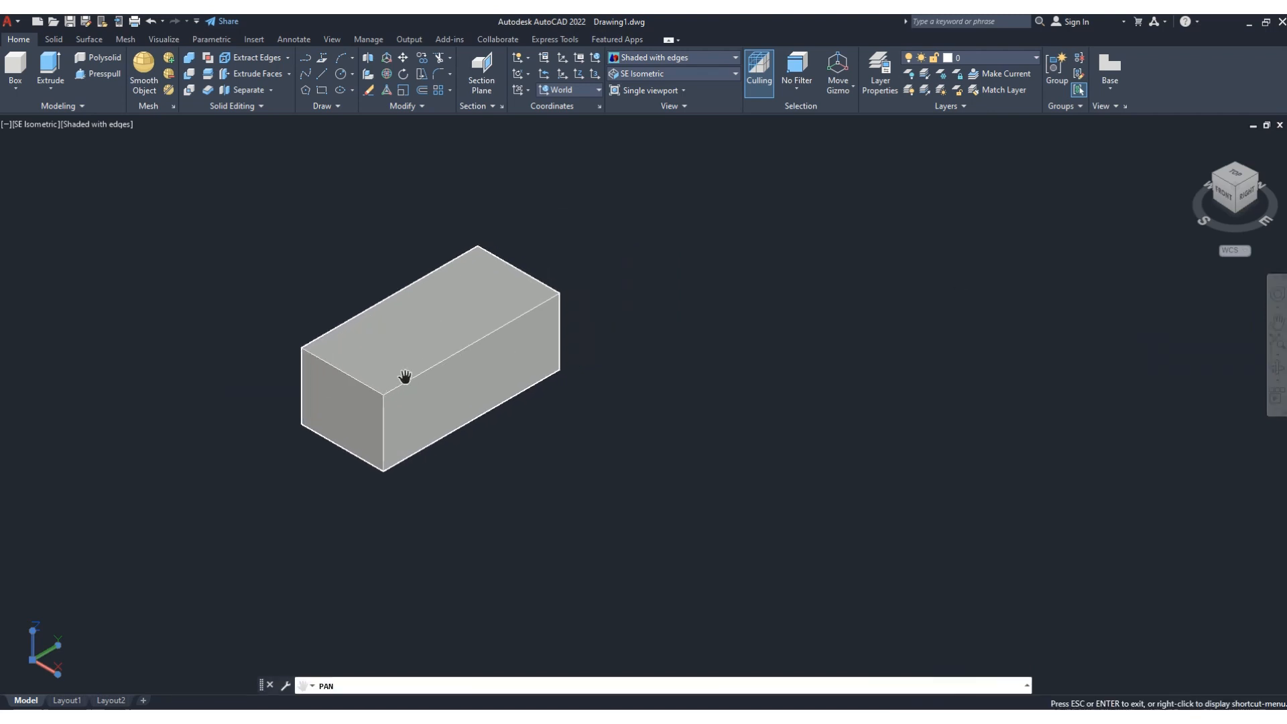
{"action": "scroll", "coordinate": [362, 365], "scroll_direction": "up", "scroll_amount": 5}
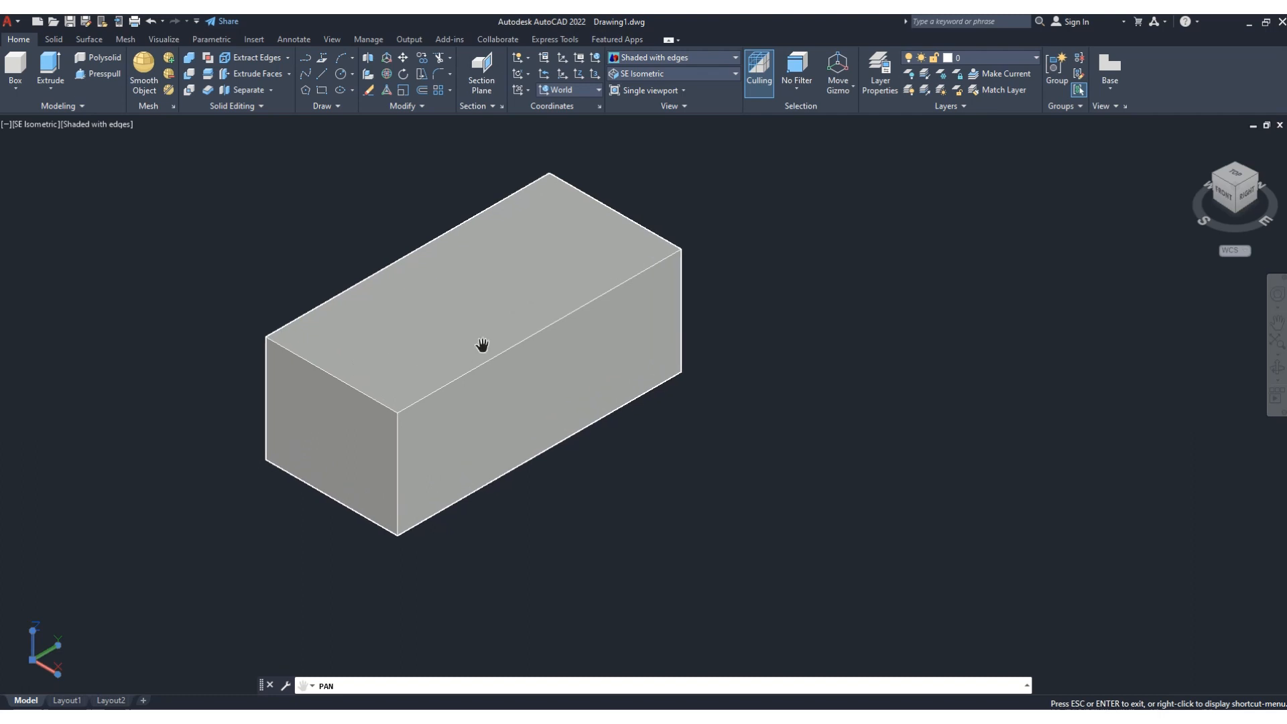
{"action": "left_click", "coordinate": [951, 61]}
{"action": "left_click", "coordinate": [949, 74]}
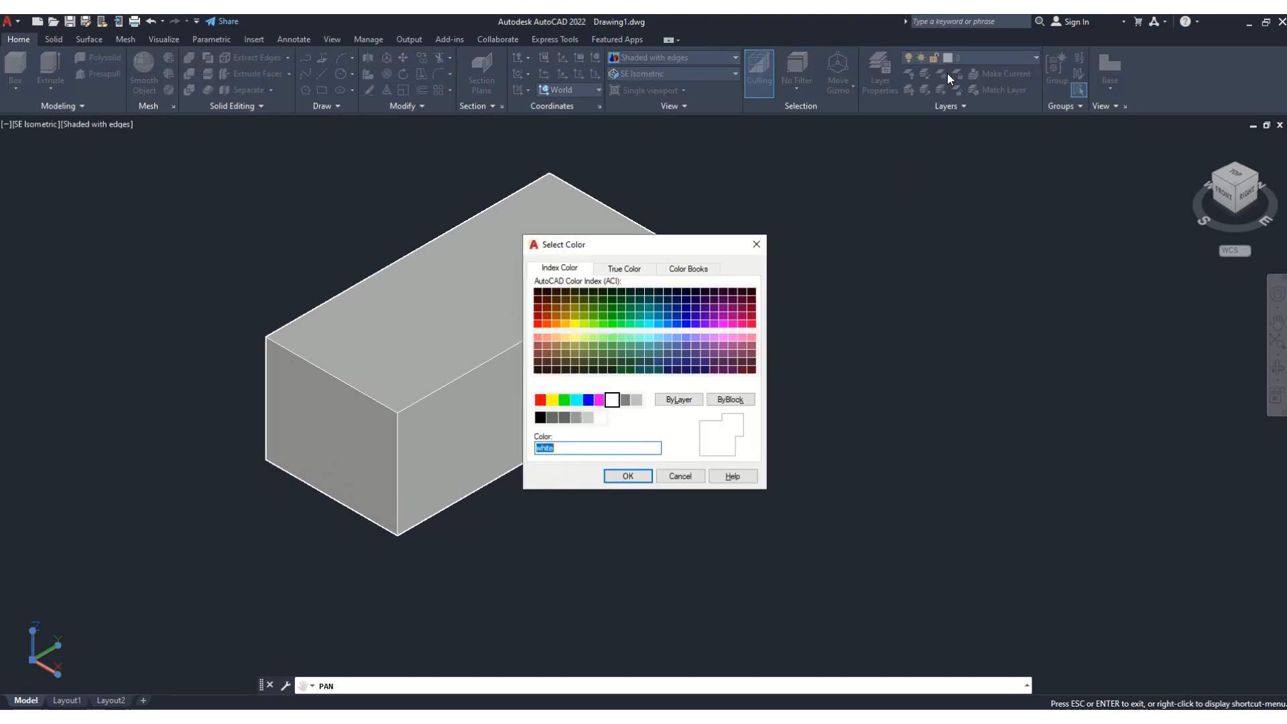
{"action": "left_click", "coordinate": [620, 315]}
{"action": "left_click", "coordinate": [644, 473]}
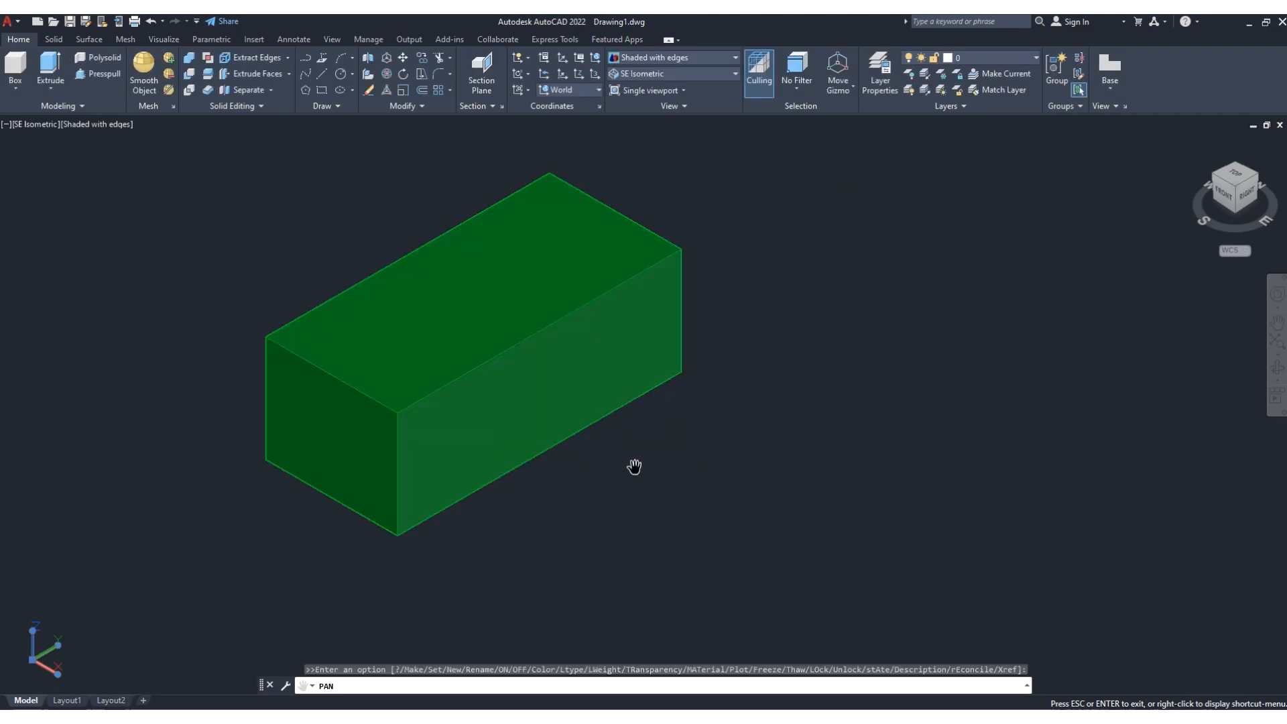
- Orbit around the green box to inspect it, and zoom out to leave empty space beside it
{"action": "left_click", "coordinate": [1278, 369]}
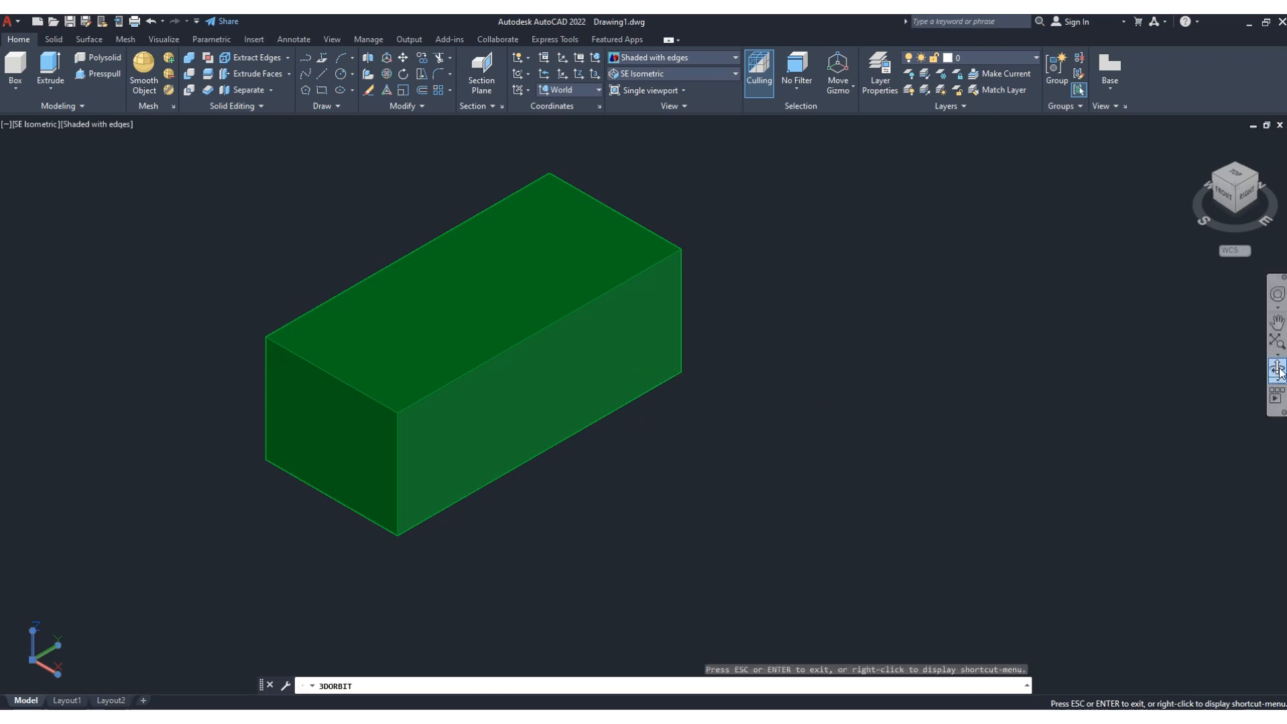
{"action": "left_click_drag", "start_coordinate": [411, 468], "coordinate": [378, 325]}
{"action": "left_click_drag", "start_coordinate": [570, 374], "coordinate": [474, 363]}
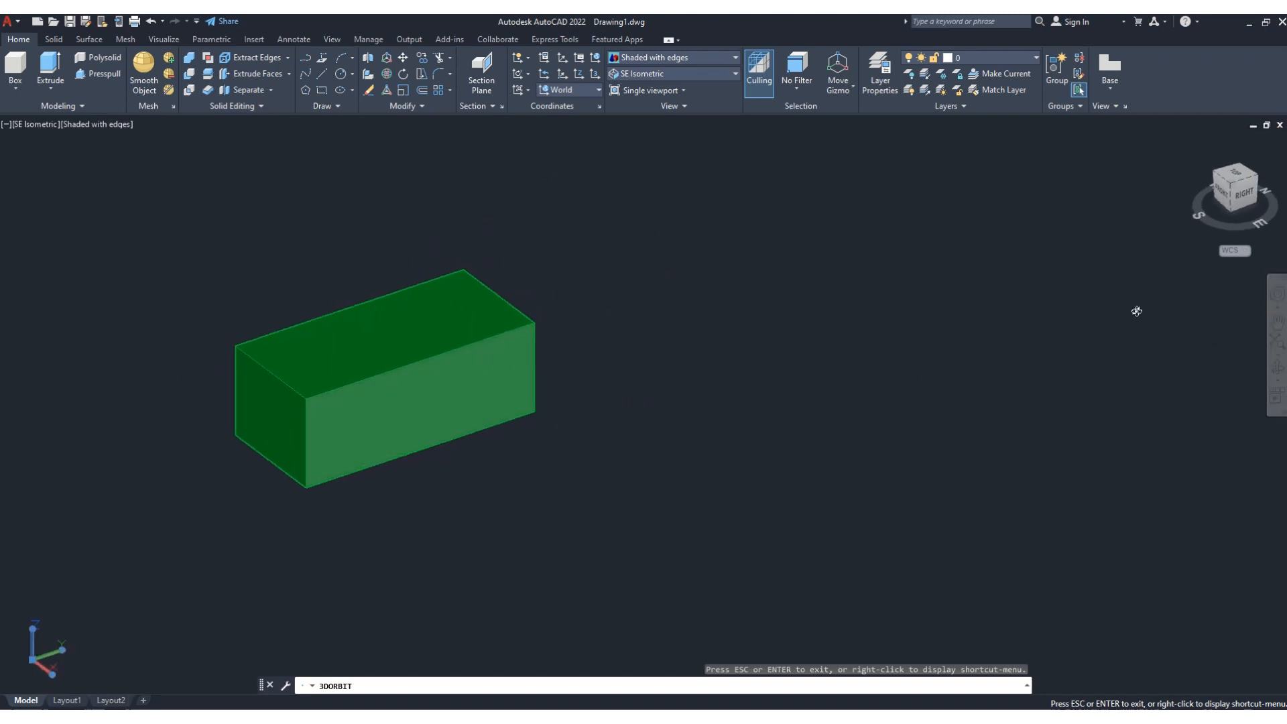
{"action": "key", "text": "Escape"}
{"action": "scroll", "coordinate": [30, 283], "scroll_direction": "down", "scroll_amount": 4}
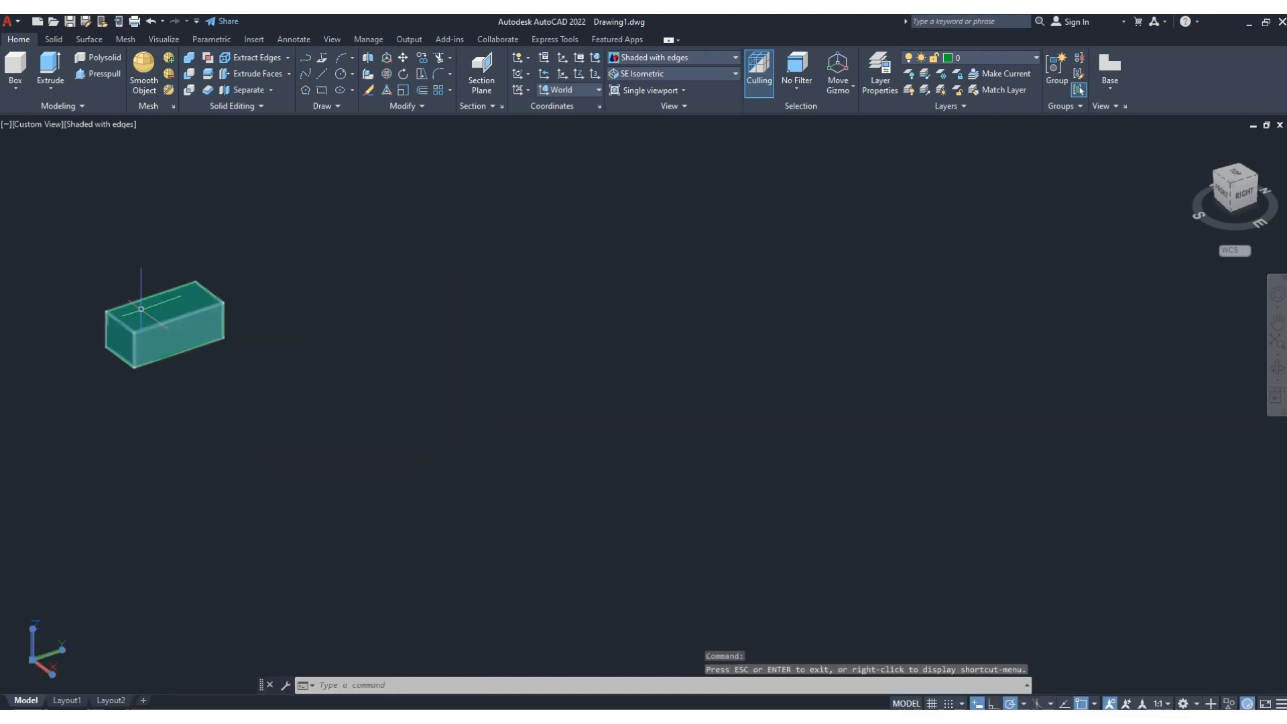
{"action": "scroll", "coordinate": [61, 296], "scroll_direction": "up", "scroll_amount": 3}
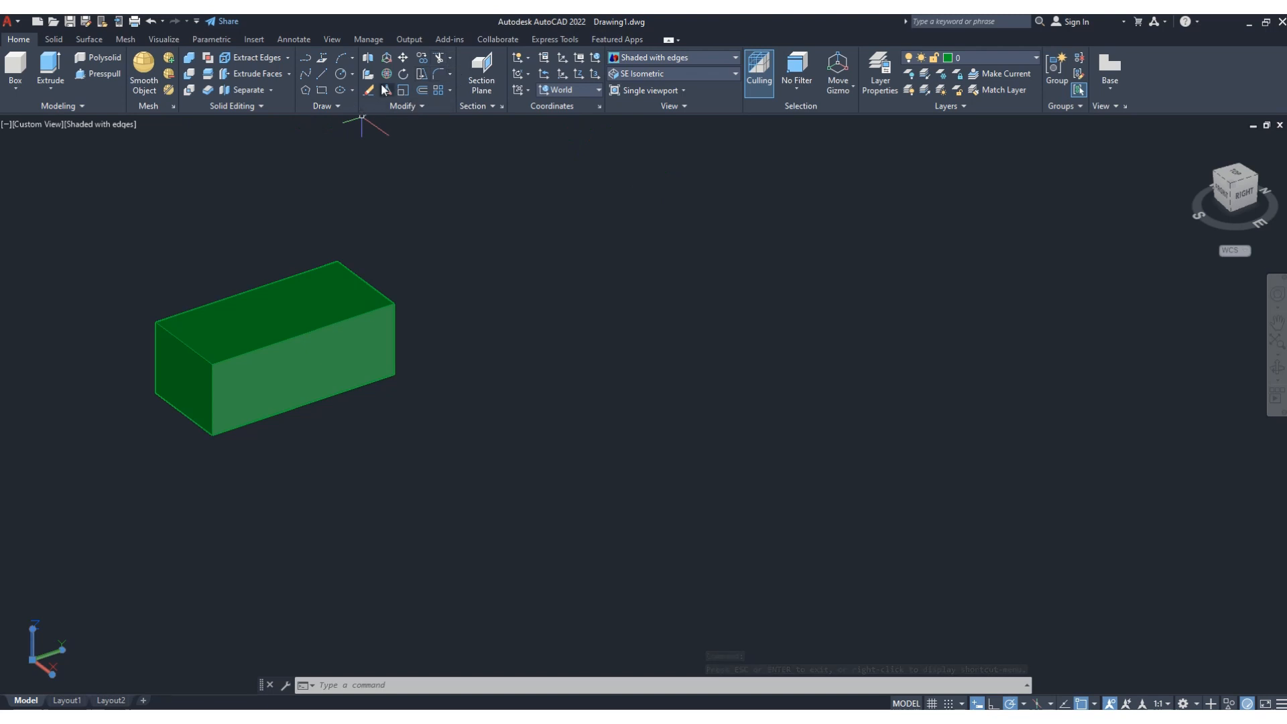
- Create a solid cone about 237 units high on the empty ground beside the green box
{"action": "left_click", "coordinate": [341, 79]}
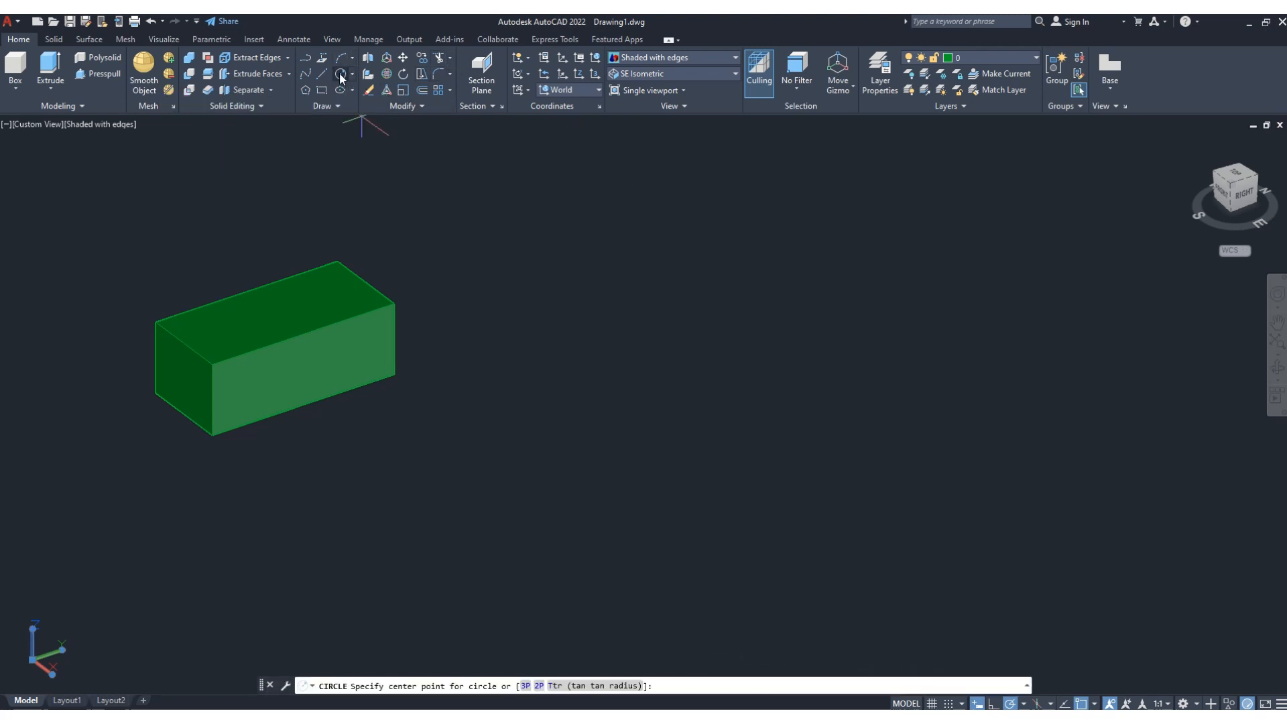
{"action": "key", "text": "Escape"}
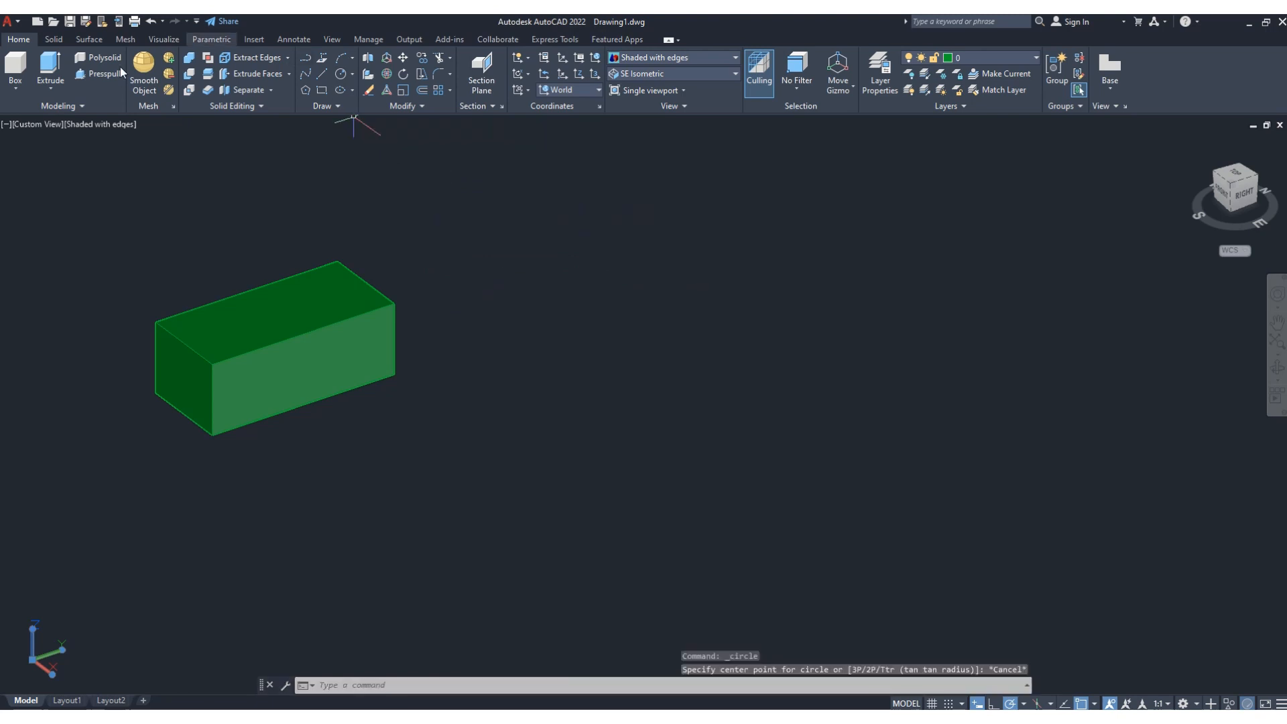
{"action": "left_click", "coordinate": [15, 90]}
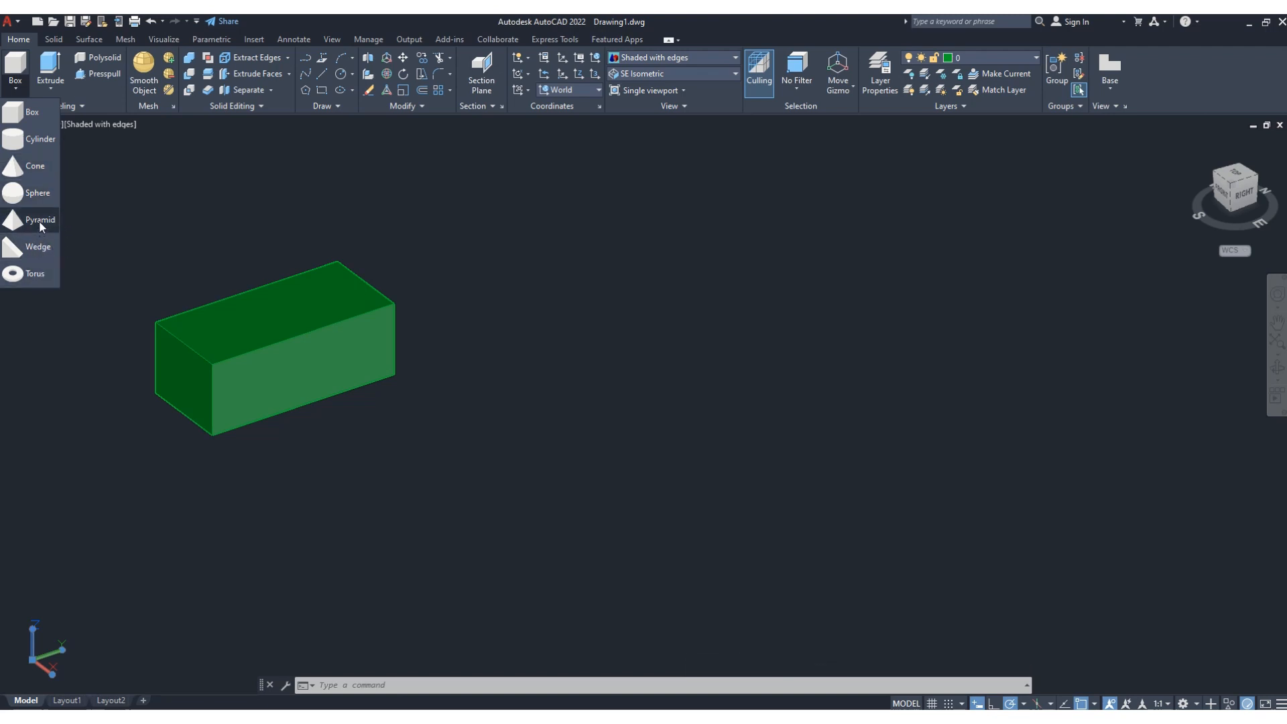
{"action": "left_click", "coordinate": [39, 166]}
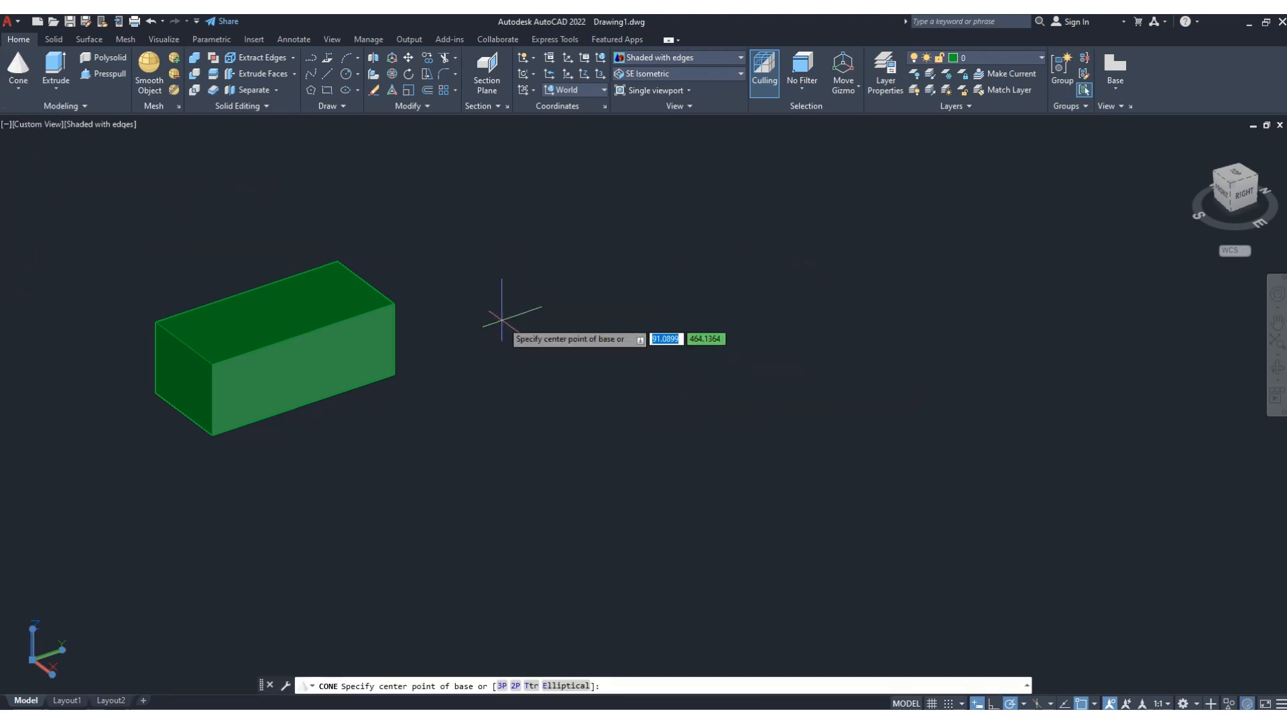
{"action": "left_click", "coordinate": [516, 367]}
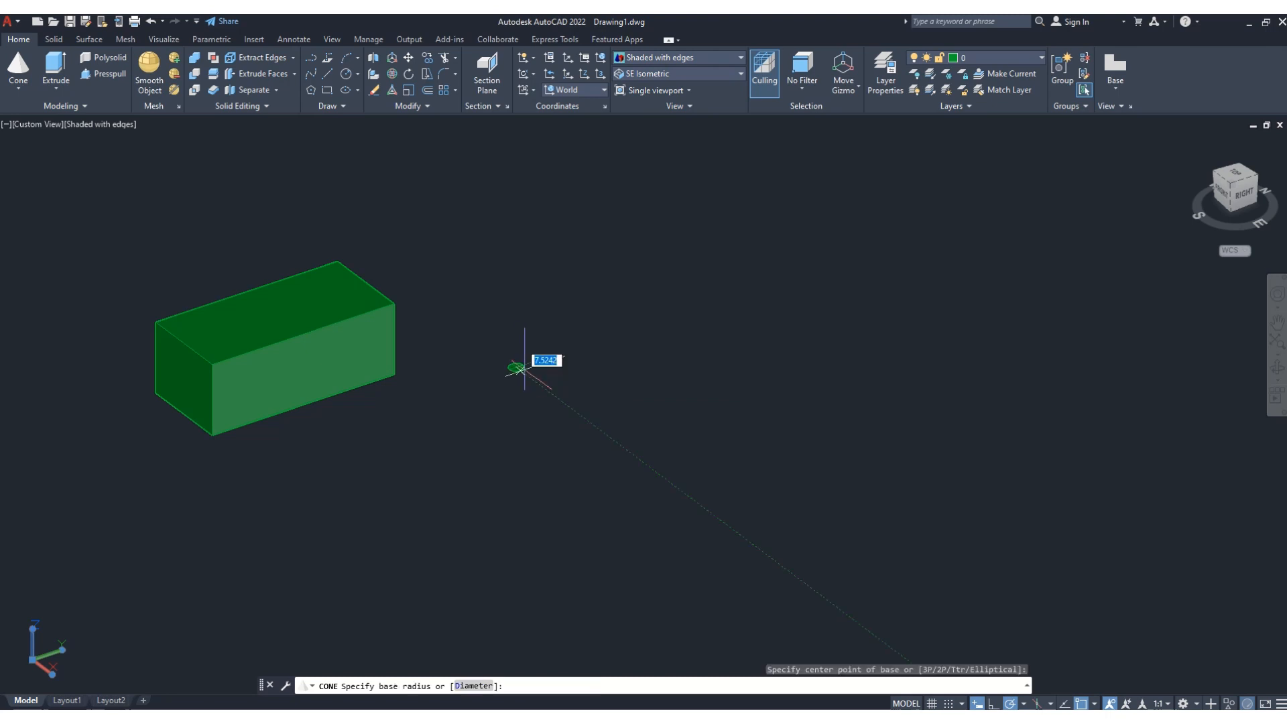
{"action": "left_click", "coordinate": [590, 369]}
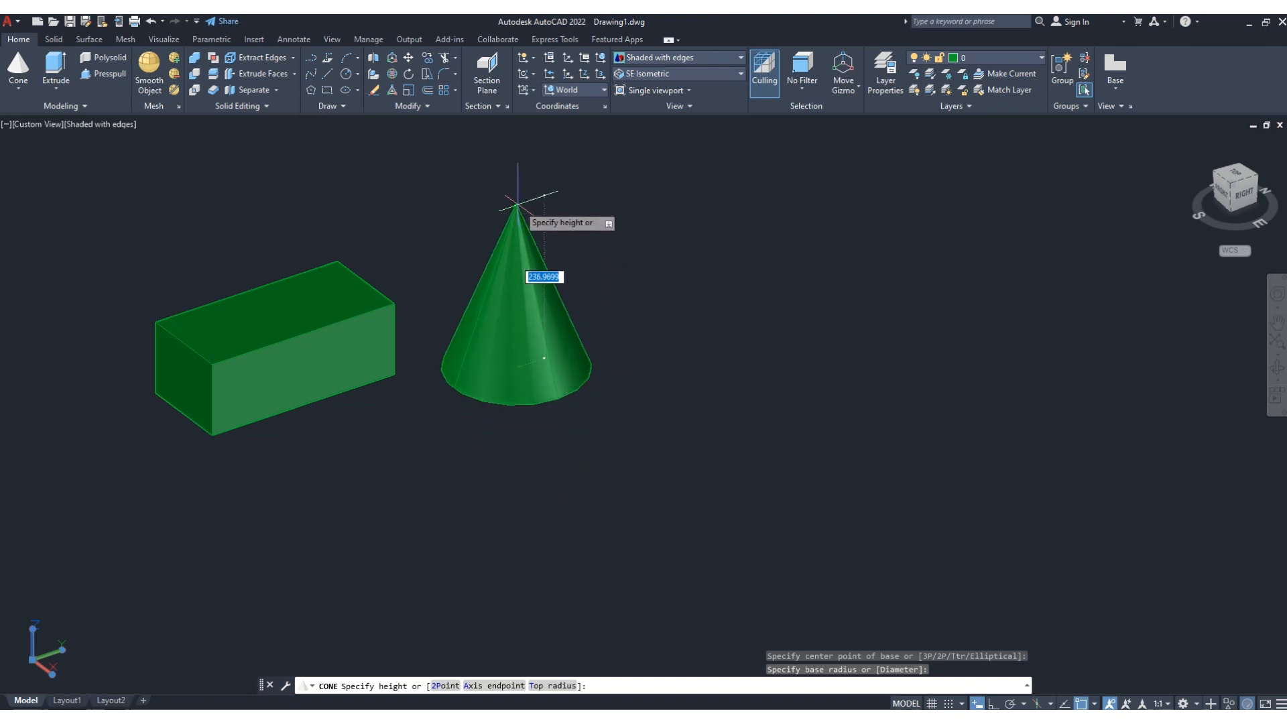
{"action": "left_click", "coordinate": [516, 205]}
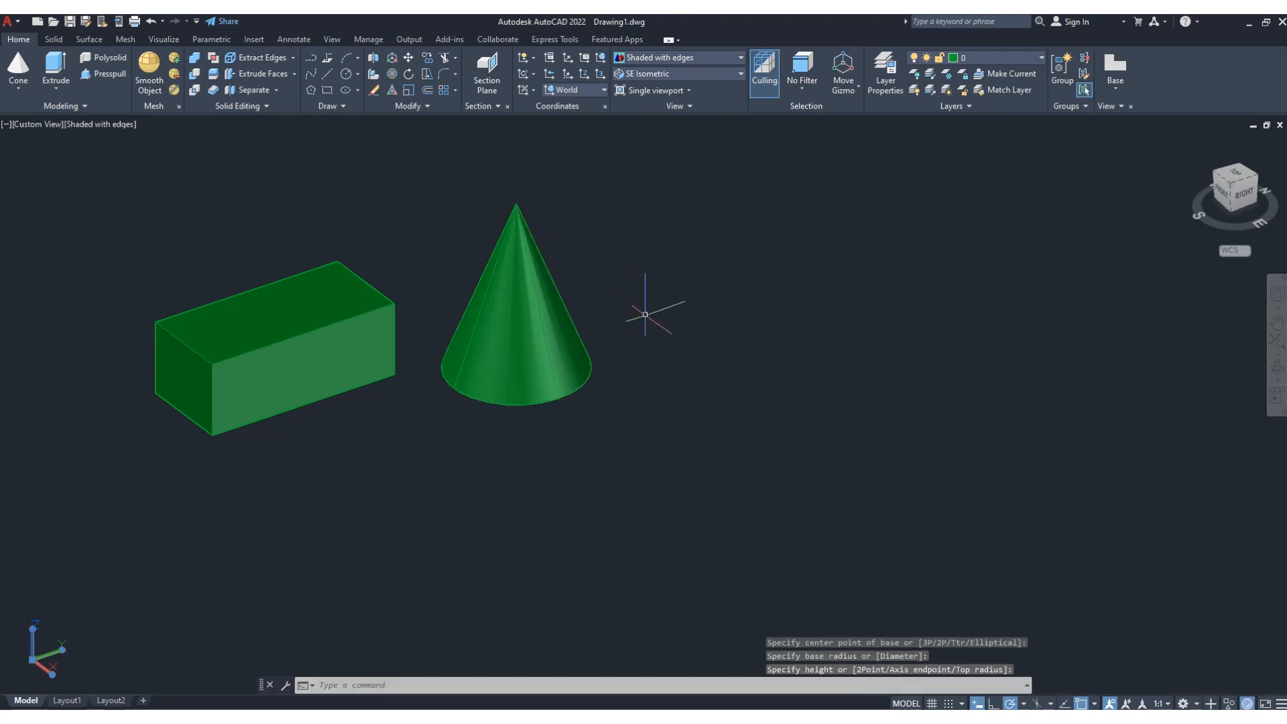
- Create a new layer and assign it the yellow index color 50
{"action": "key", "text": "Return"}
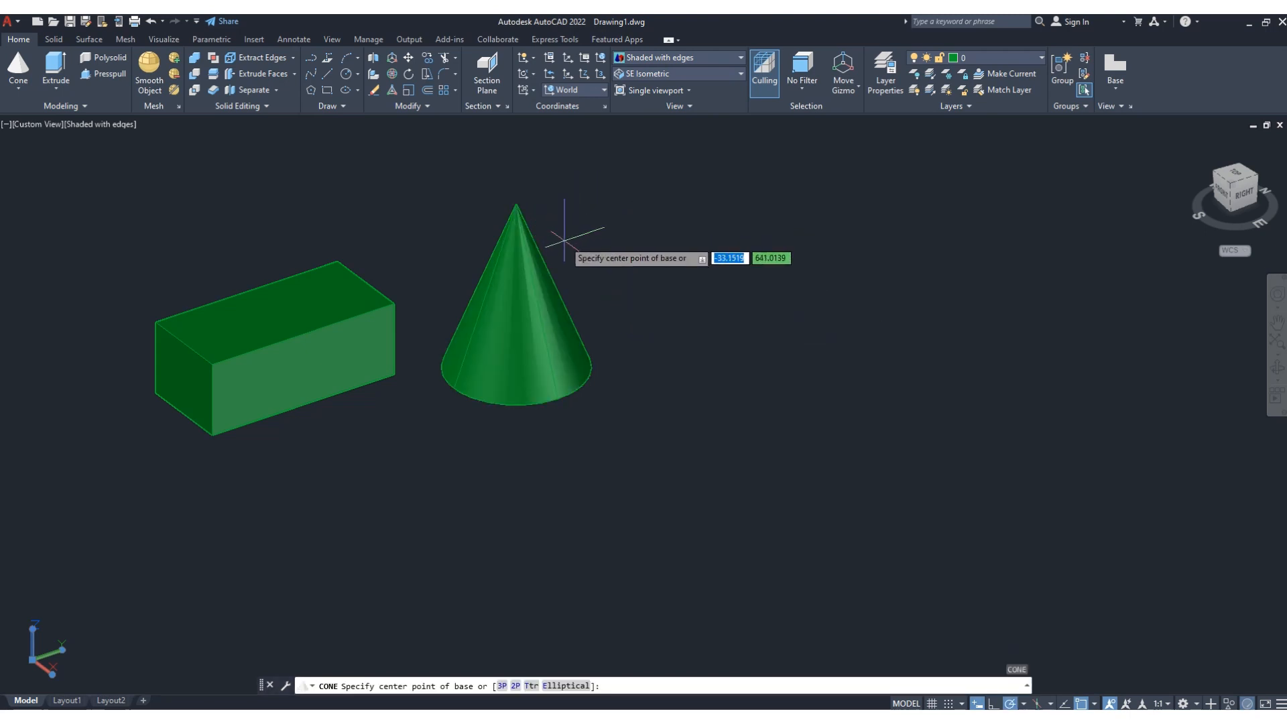
{"action": "key", "text": "Escape"}
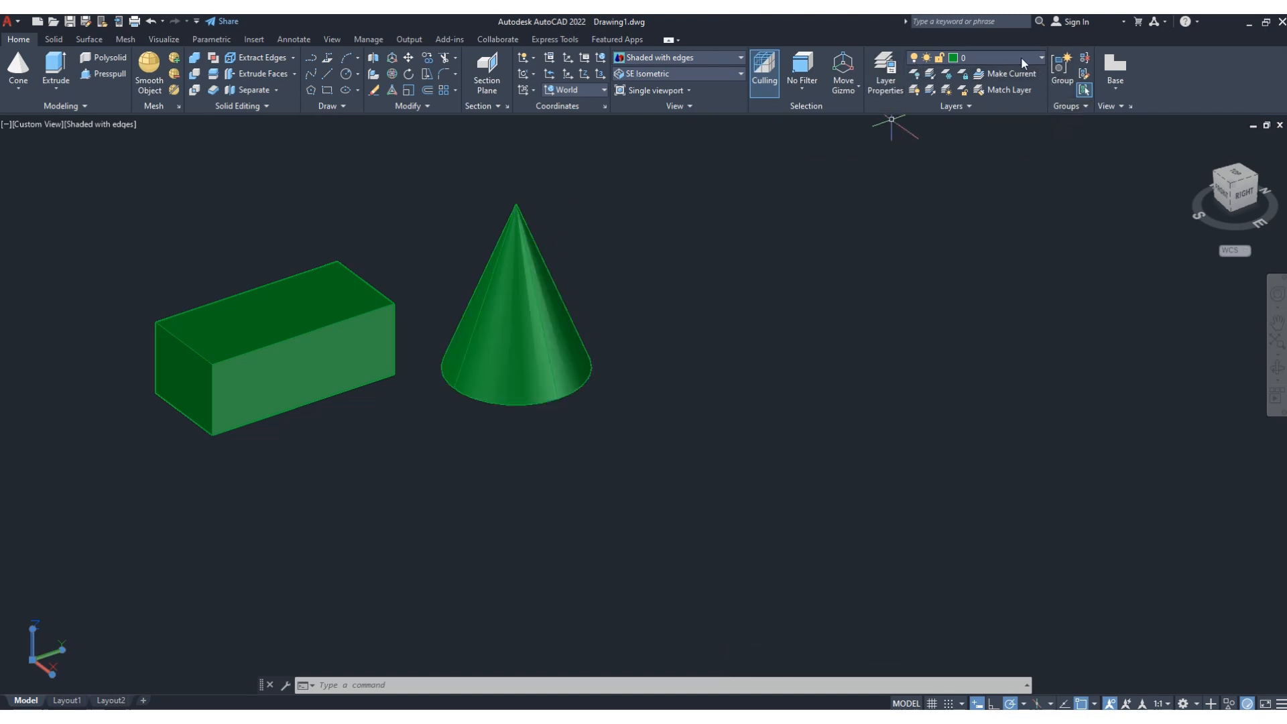
{"action": "left_click", "coordinate": [886, 71]}
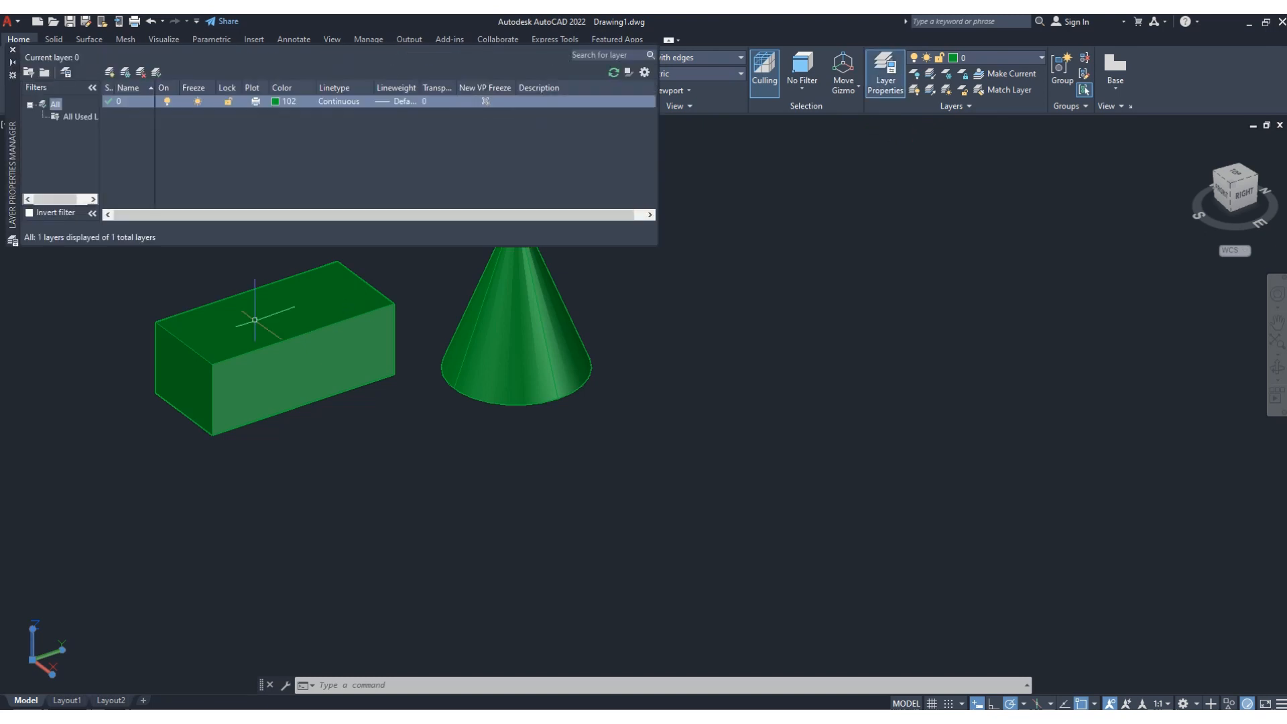
{"action": "left_click", "coordinate": [111, 71]}
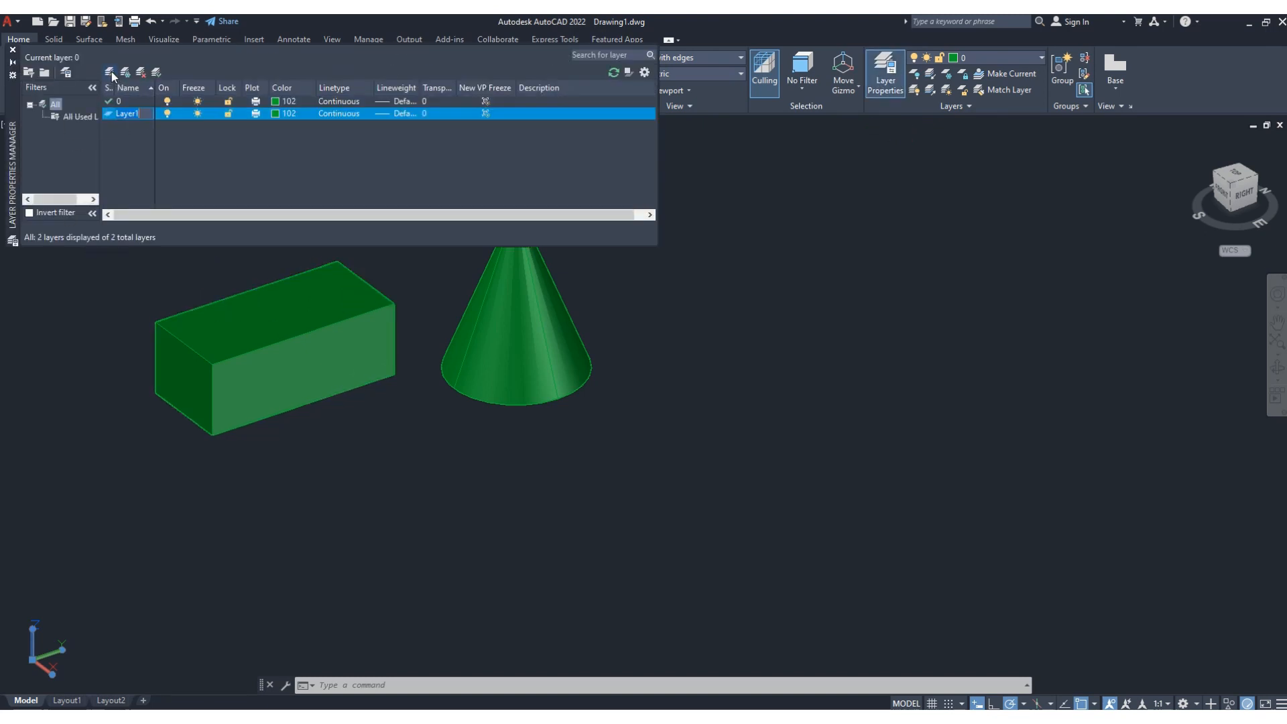
{"action": "left_click", "coordinate": [275, 114]}
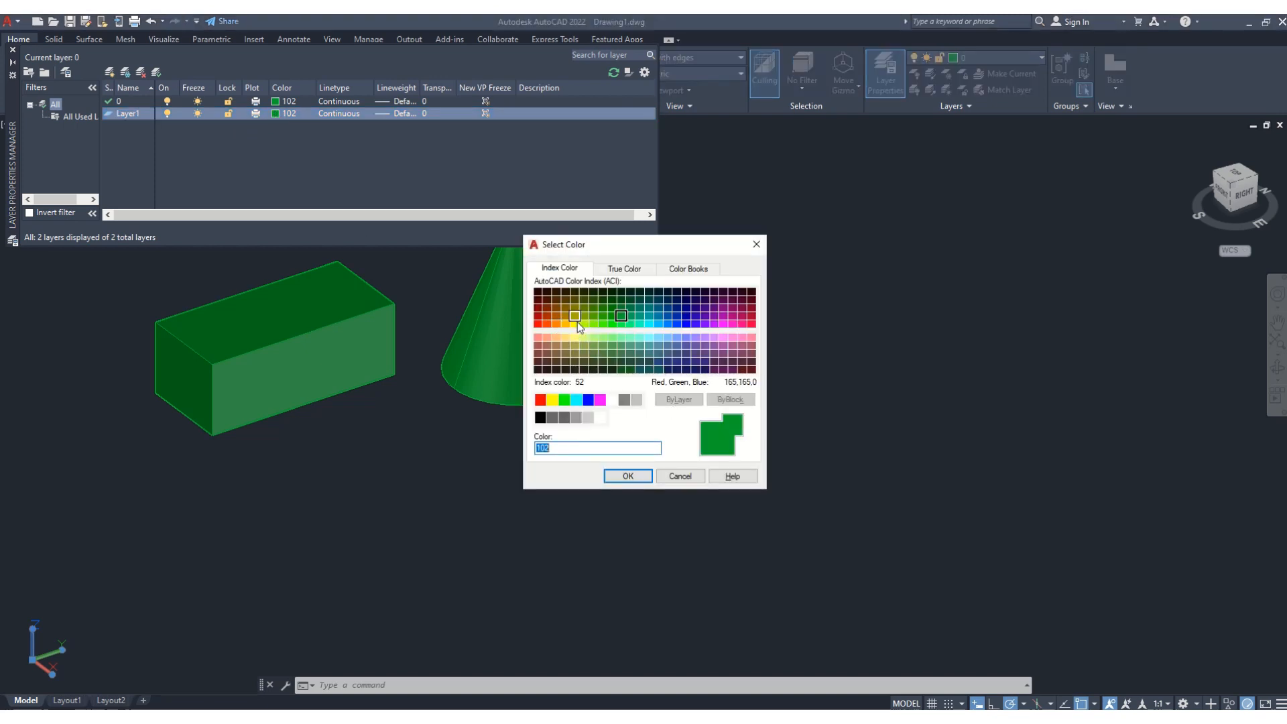
{"action": "left_click", "coordinate": [582, 321]}
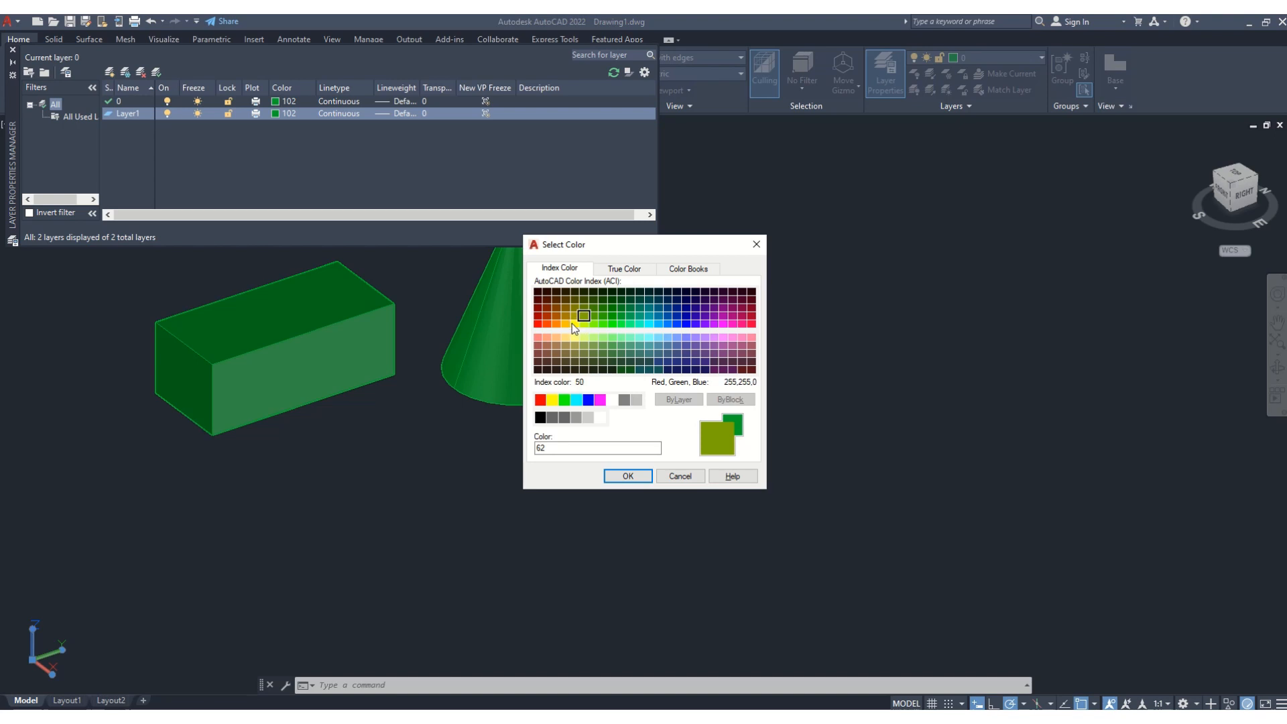
{"action": "left_click", "coordinate": [573, 323]}
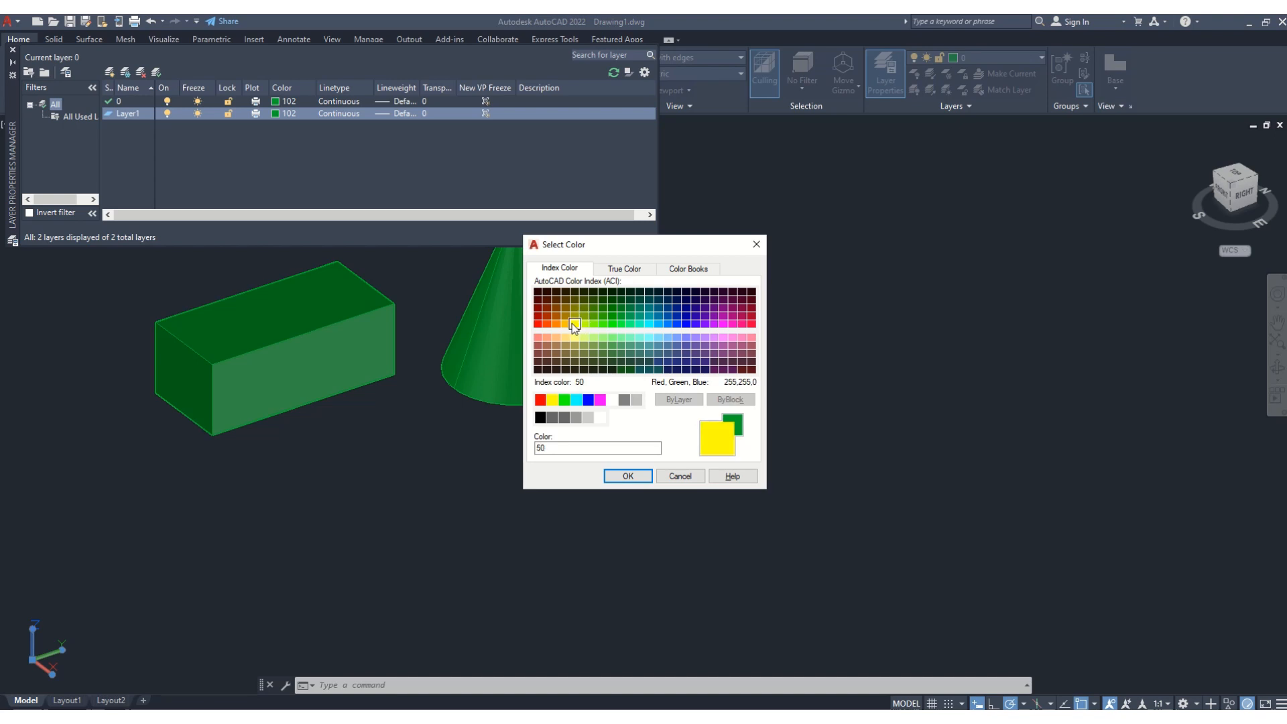
{"action": "left_click", "coordinate": [629, 477]}
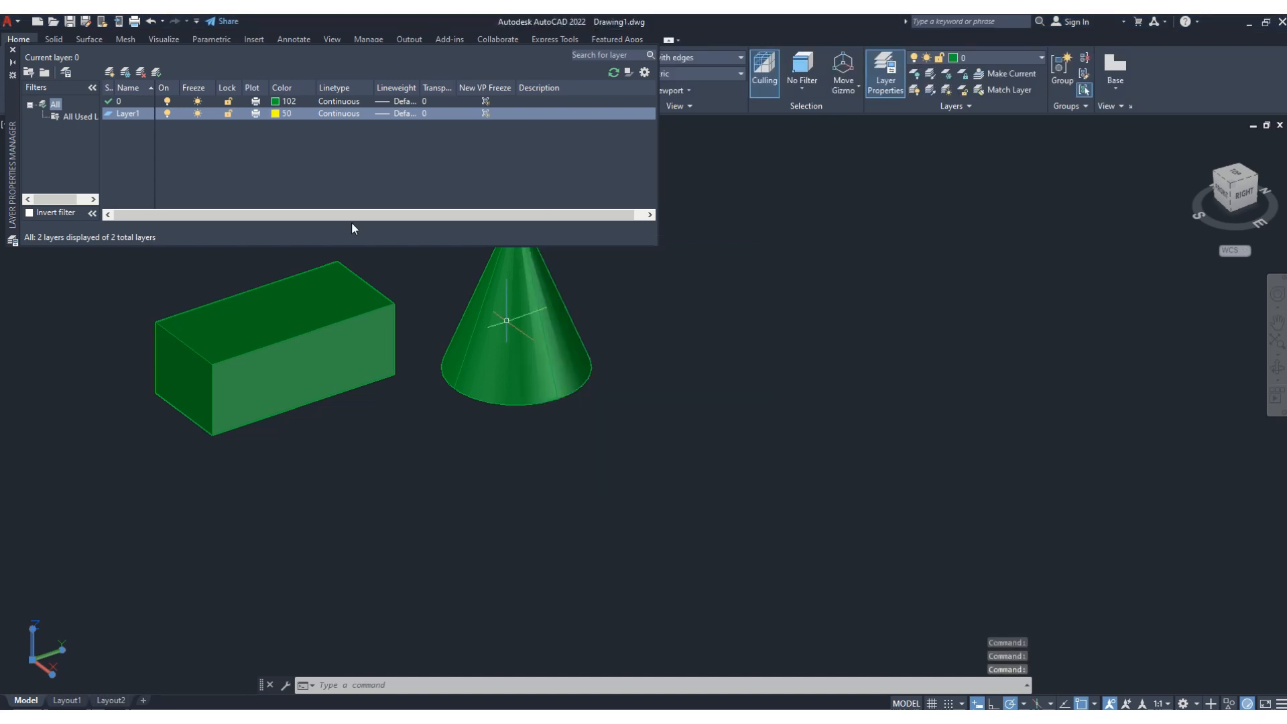
{"action": "left_click", "coordinate": [11, 51]}
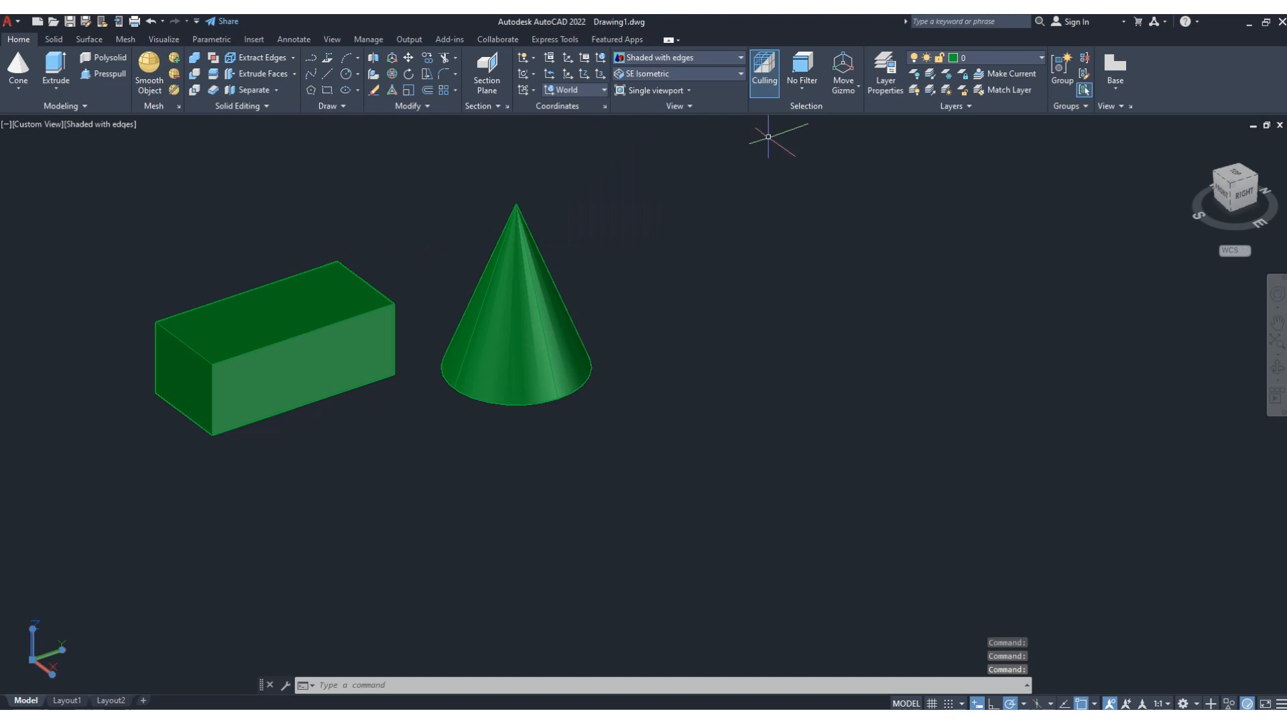
- Make the yellow layer current and create a solid torus with a radius of about 112 units in front of the green box
{"action": "left_click", "coordinate": [1042, 58]}
{"action": "left_click", "coordinate": [991, 94]}
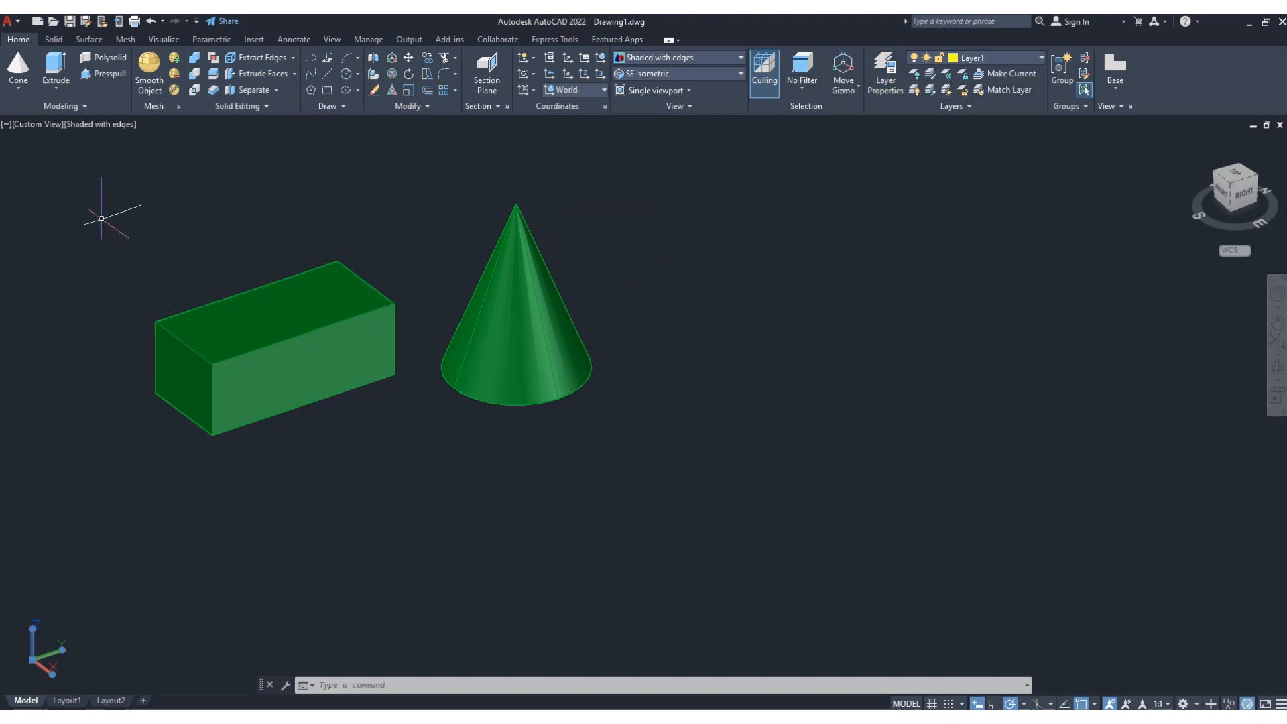
{"action": "left_click", "coordinate": [20, 88]}
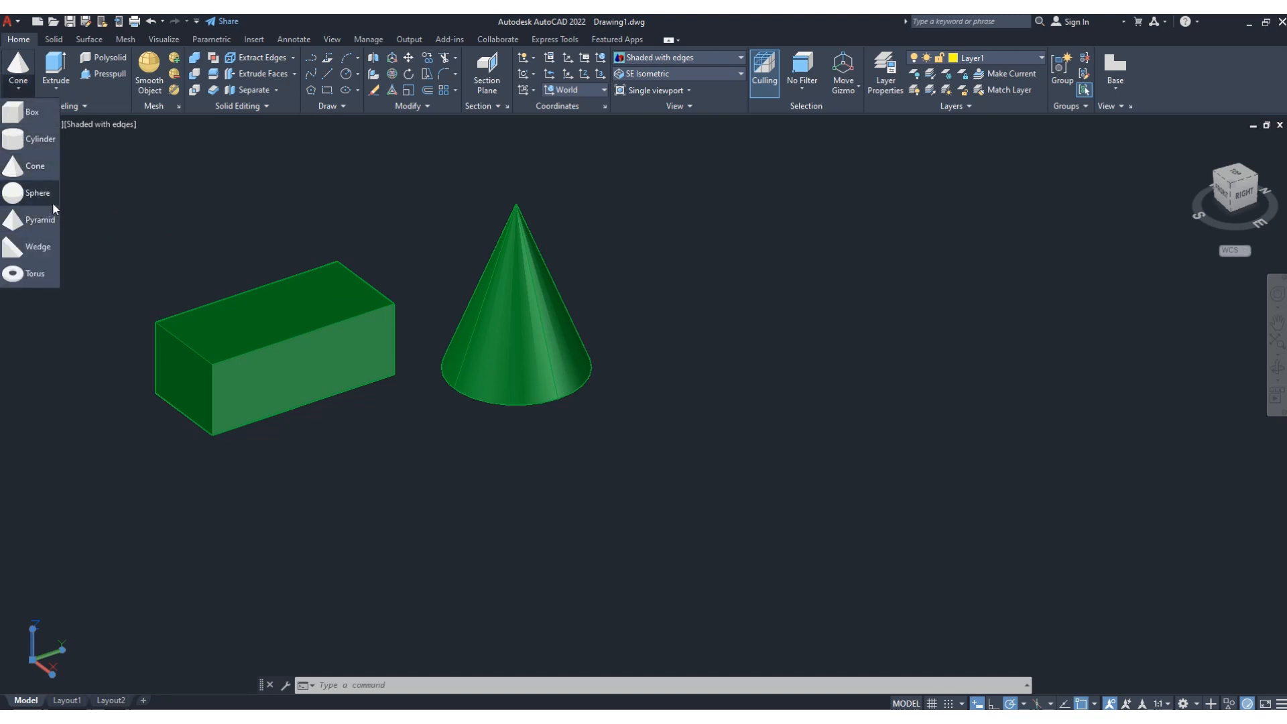
{"action": "left_click", "coordinate": [26, 277]}
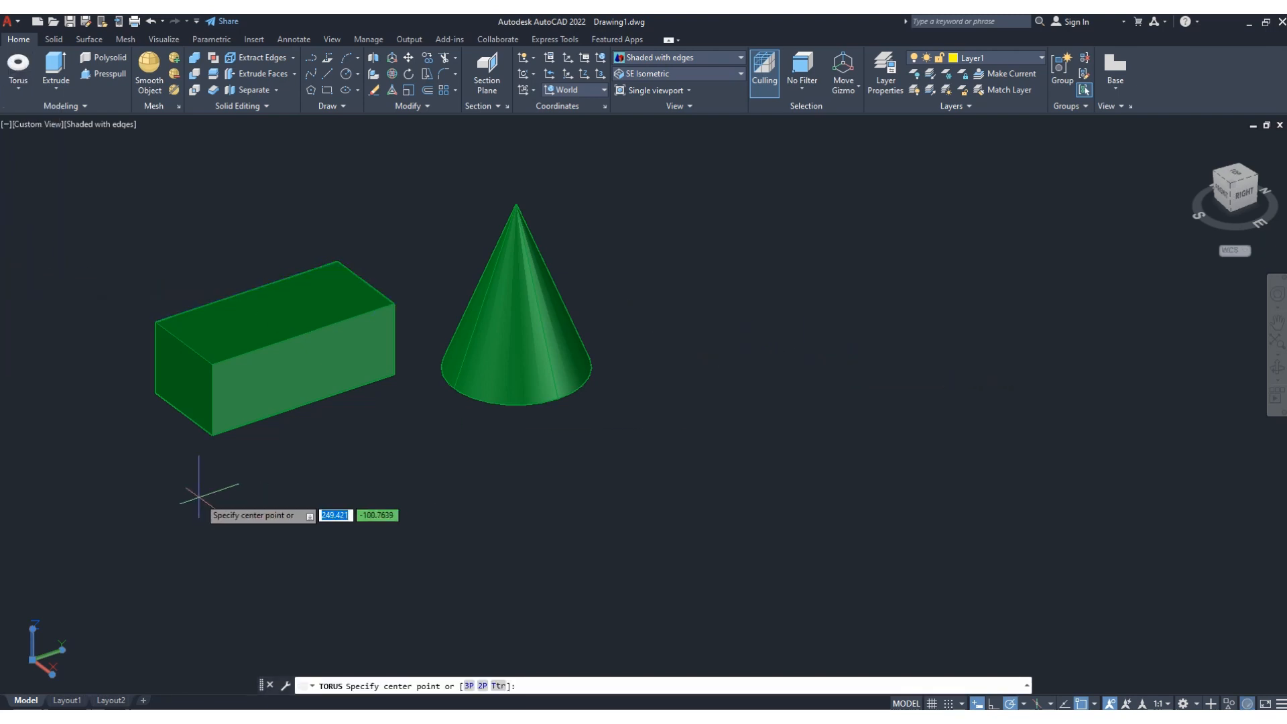
{"action": "left_click", "coordinate": [240, 550]}
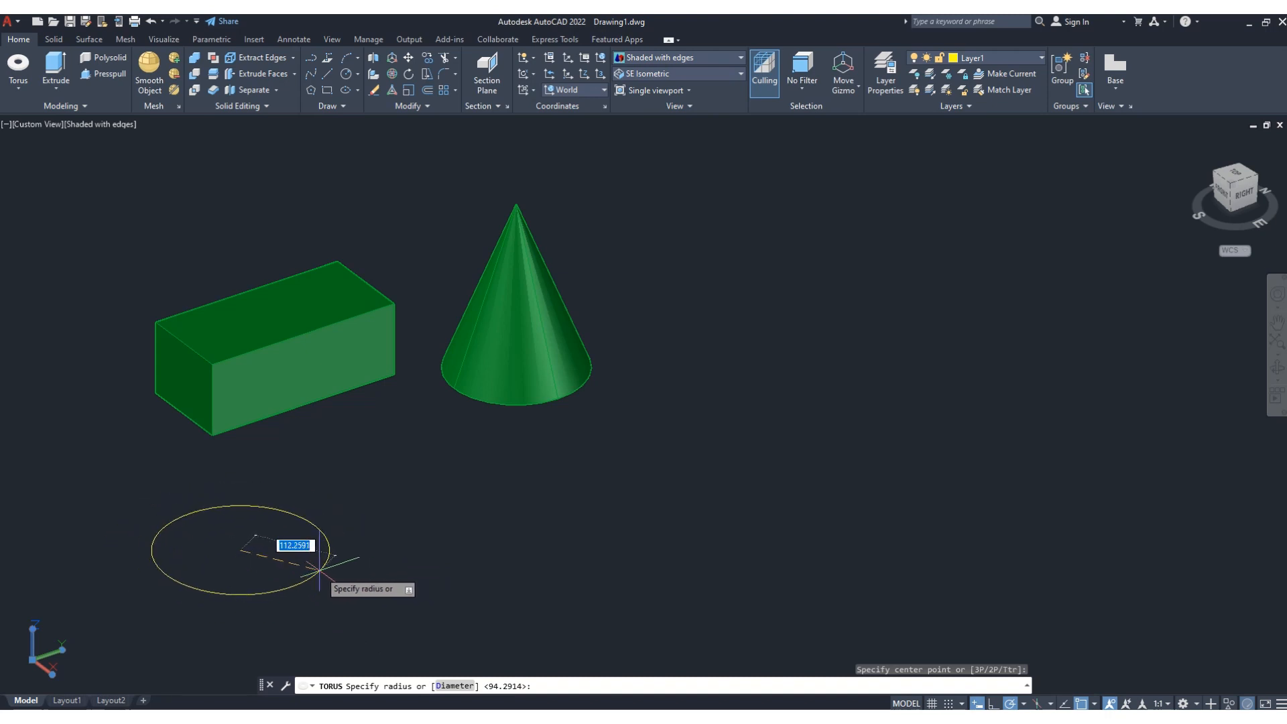
{"action": "left_click", "coordinate": [339, 569]}
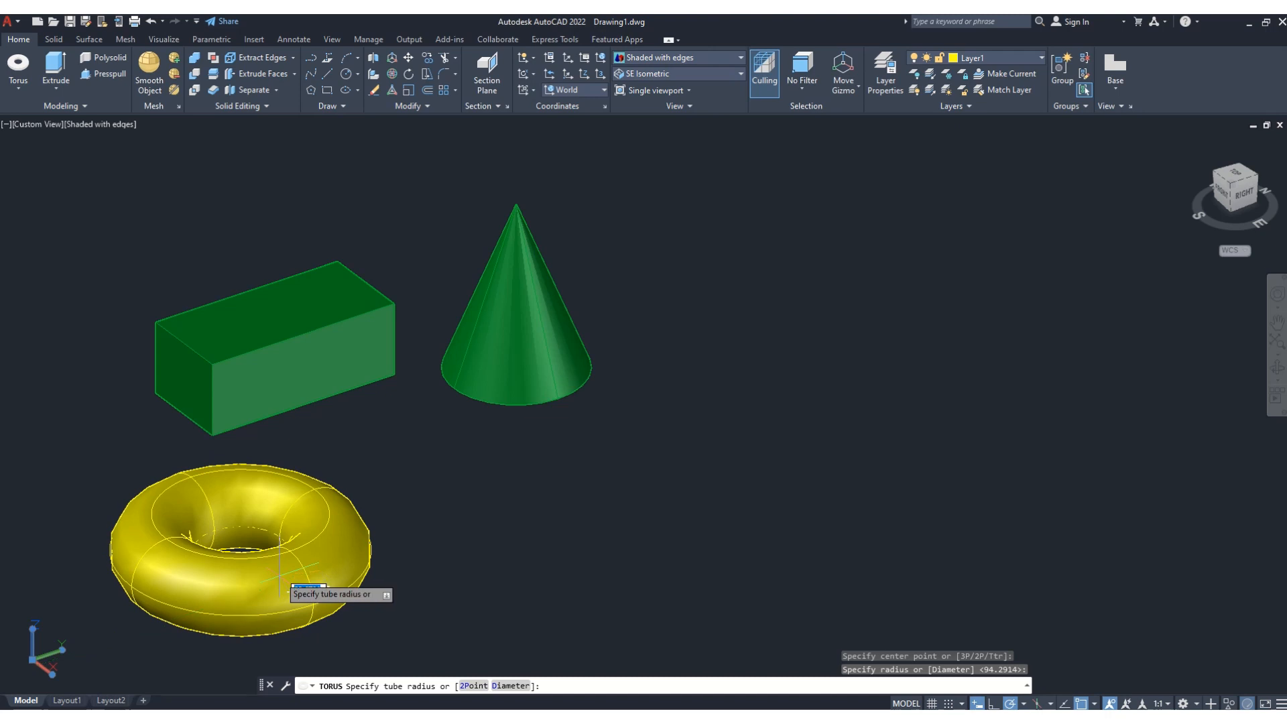
{"action": "left_click", "coordinate": [280, 569]}
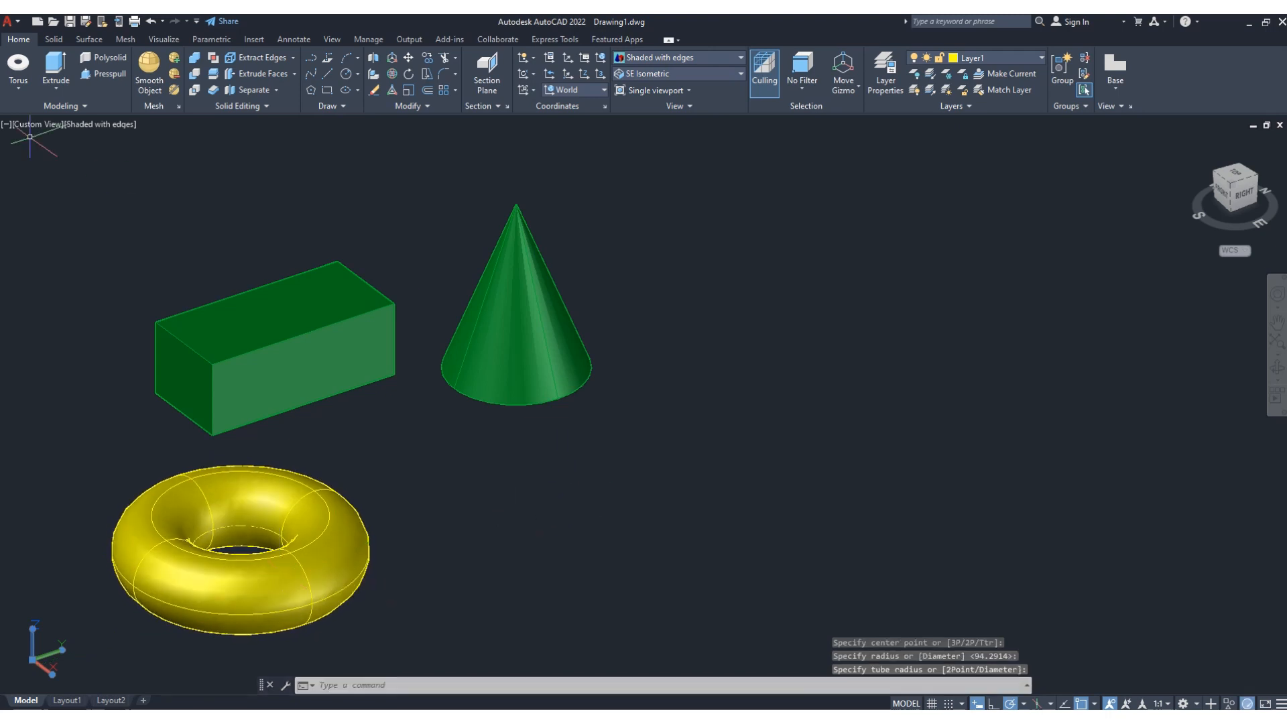
- Create a solid pyramid on the empty ground beside the yellow torus, in front of the green cone
{"action": "left_click", "coordinate": [19, 87]}
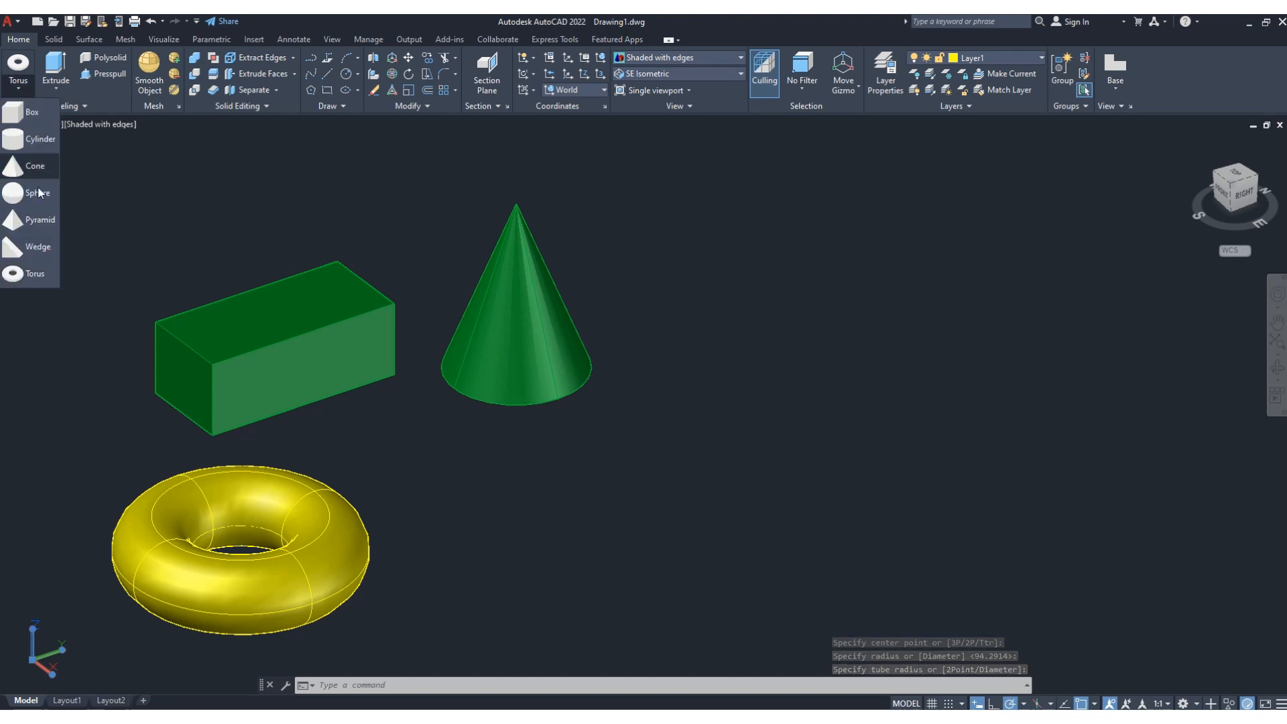
{"action": "left_click", "coordinate": [38, 222]}
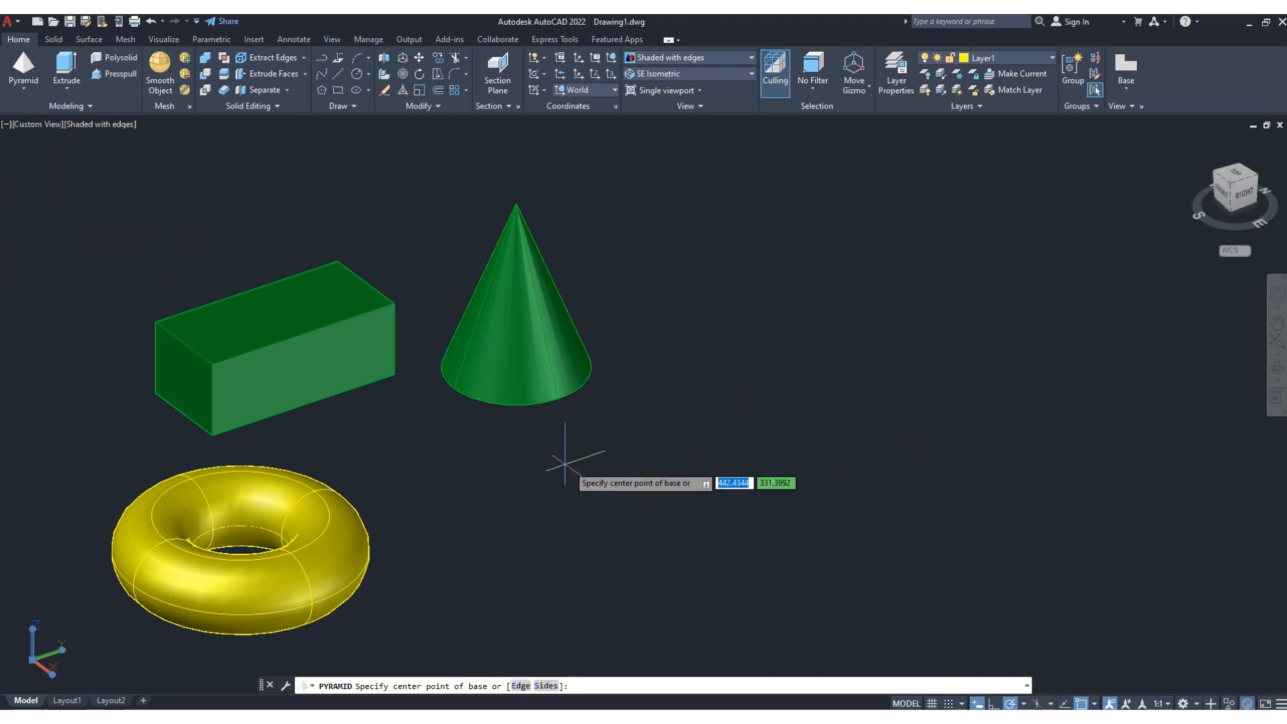
{"action": "left_click", "coordinate": [536, 578]}
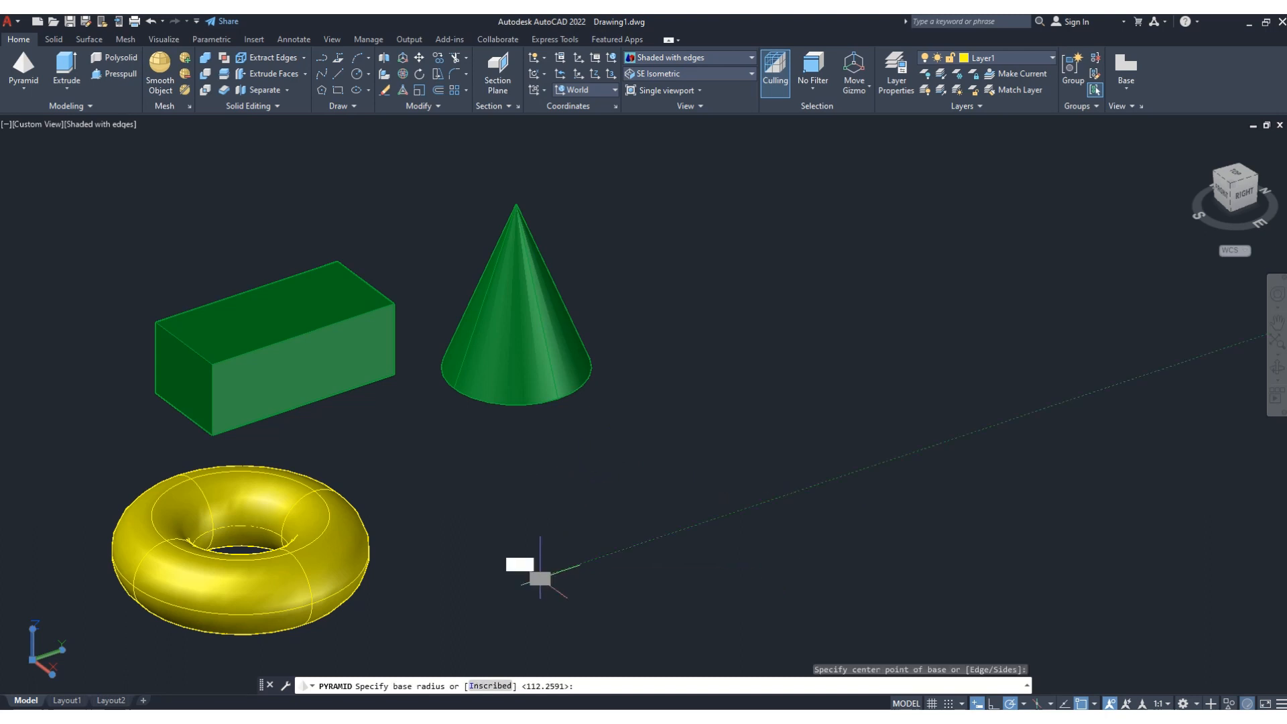
{"action": "left_click", "coordinate": [620, 573]}
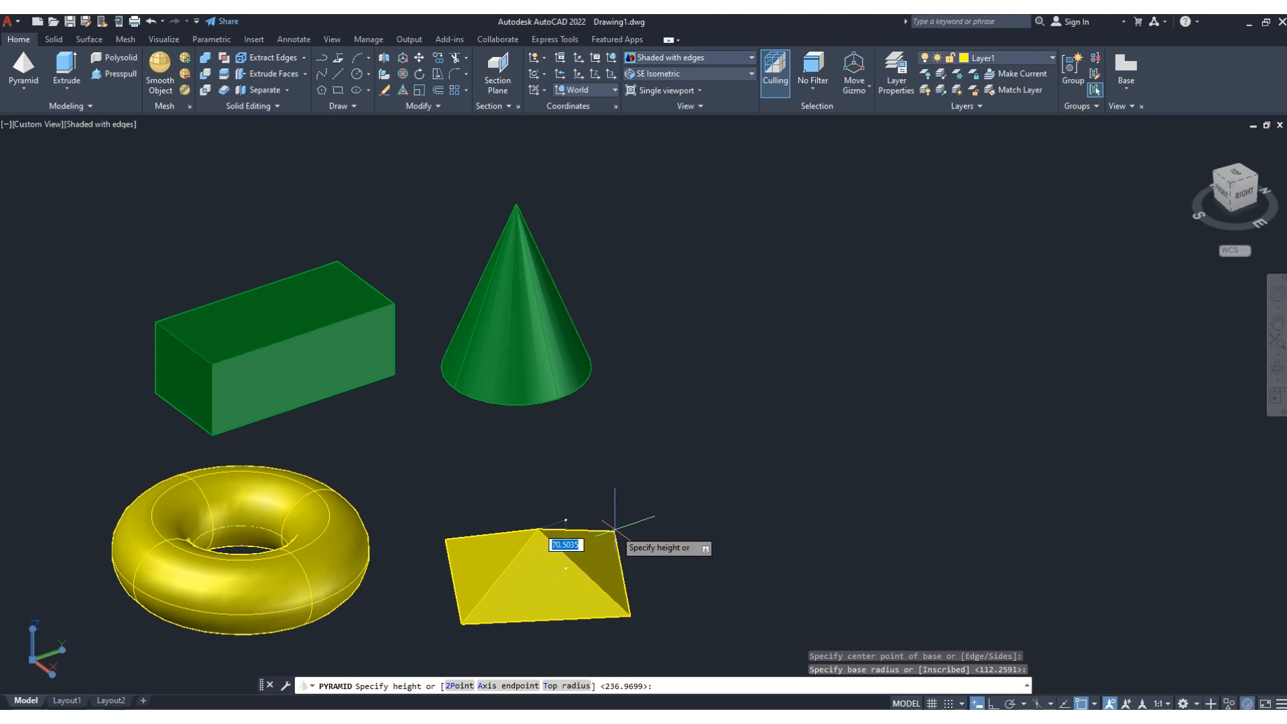
{"action": "left_click", "coordinate": [619, 451]}
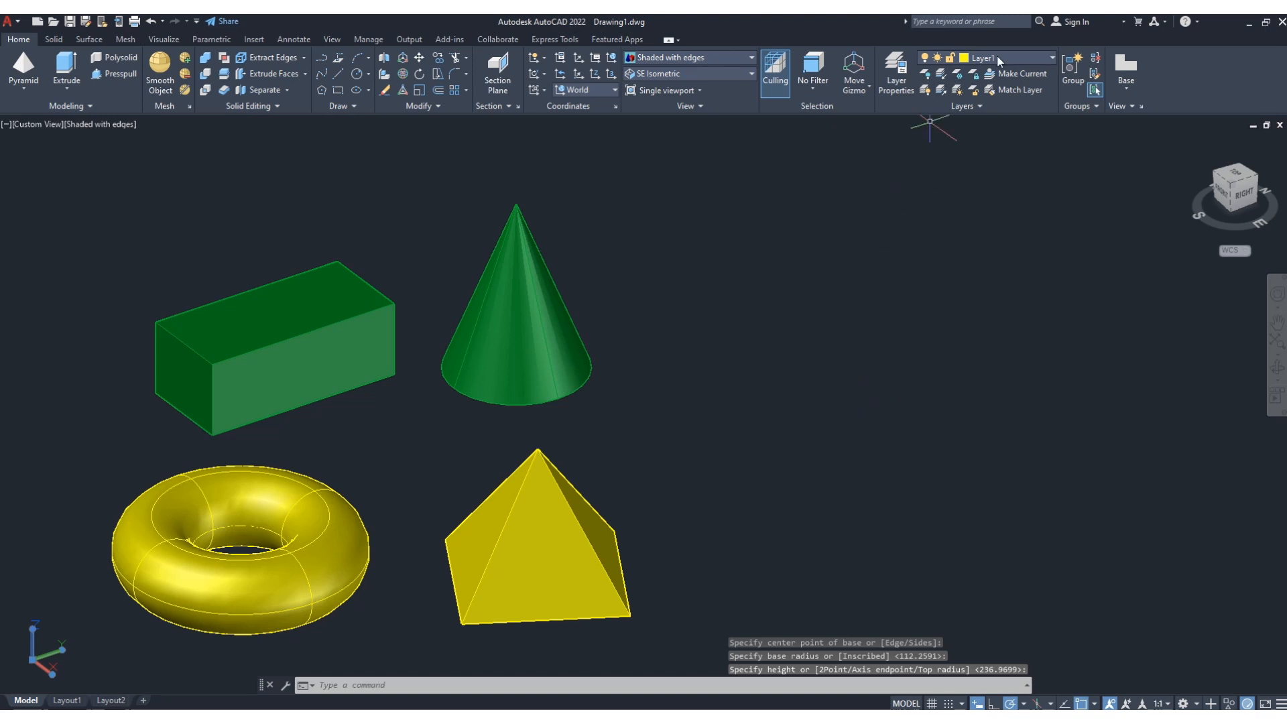
- Create another new layer and assign it the magenta index color 210
{"action": "left_click", "coordinate": [895, 83]}
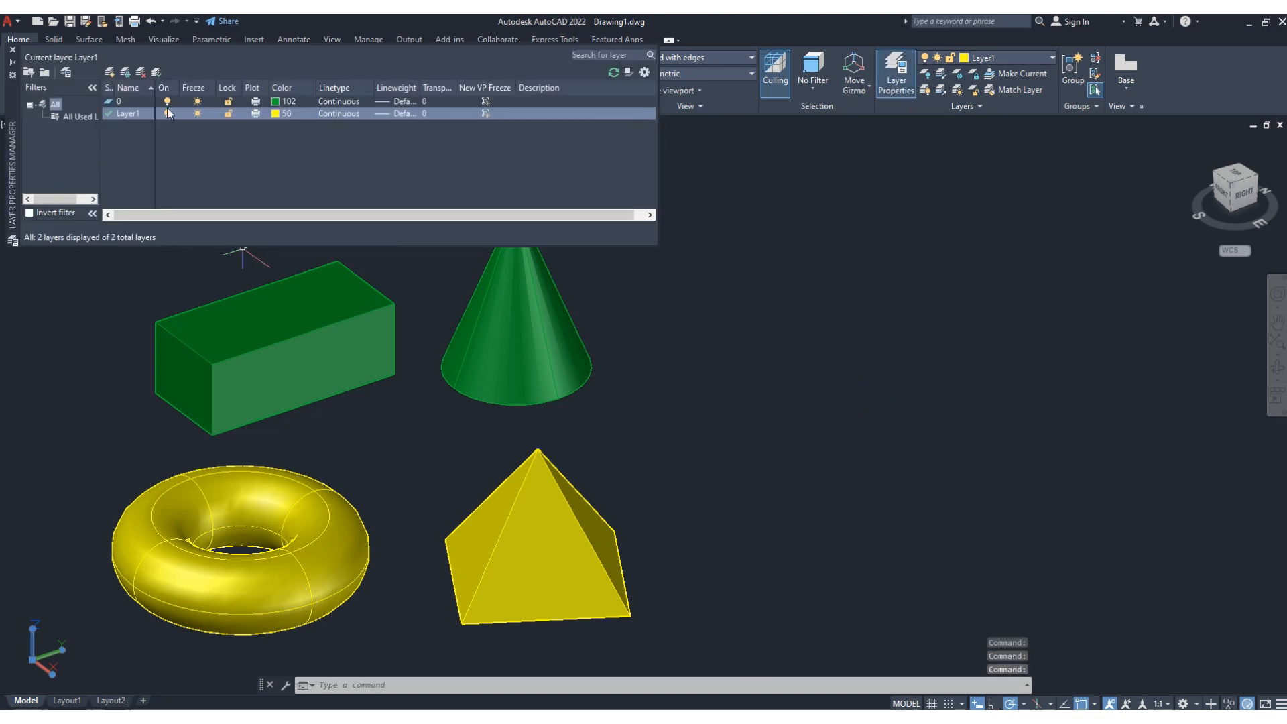
{"action": "left_click", "coordinate": [110, 72]}
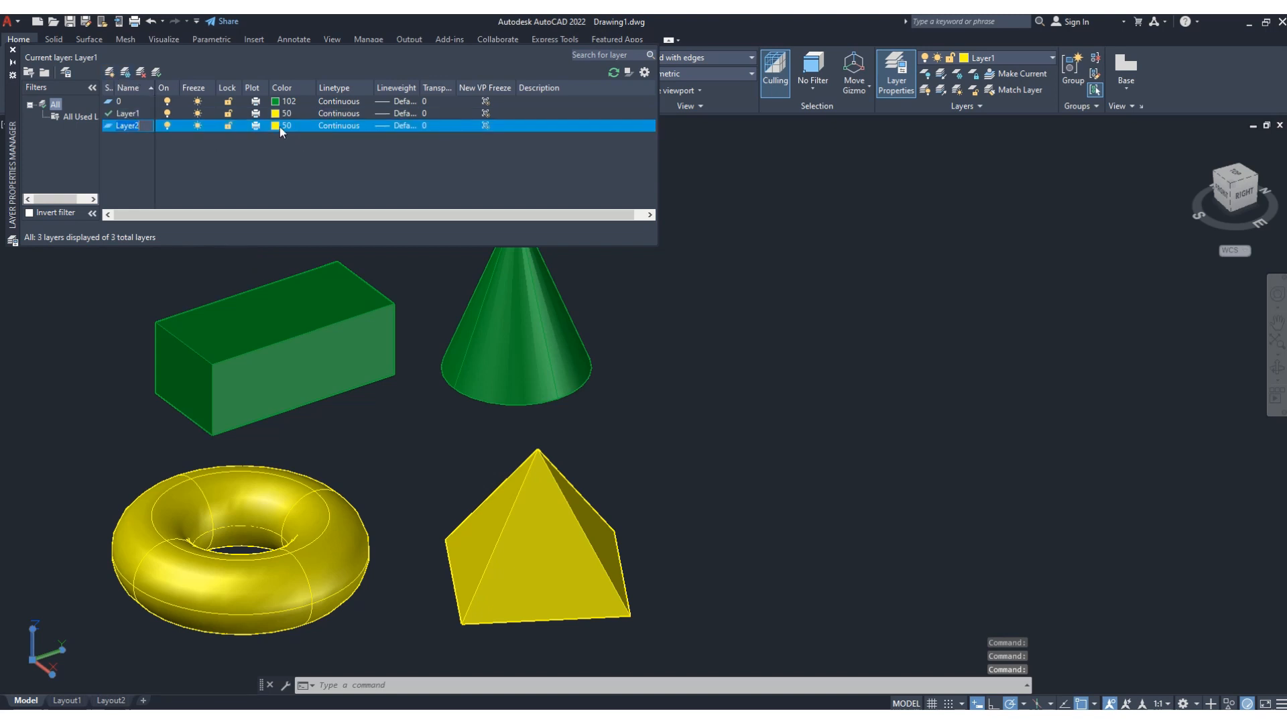
{"action": "left_click", "coordinate": [277, 126]}
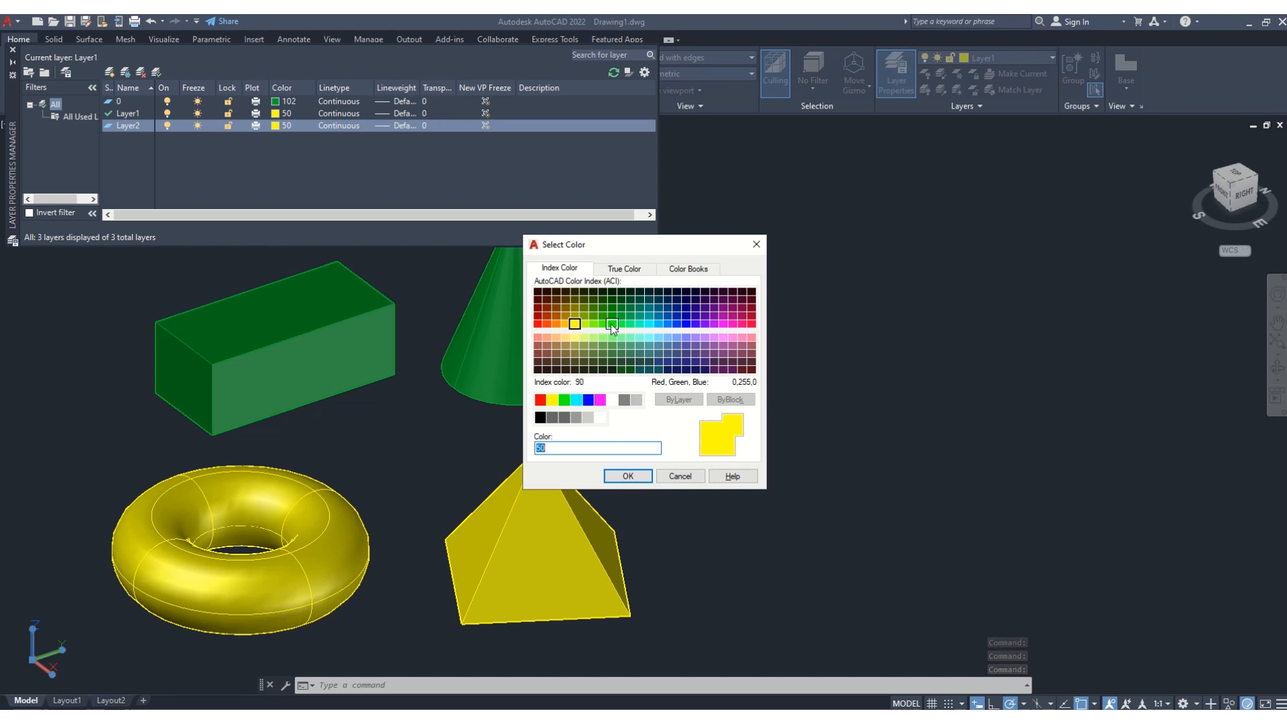
{"action": "left_click", "coordinate": [611, 324]}
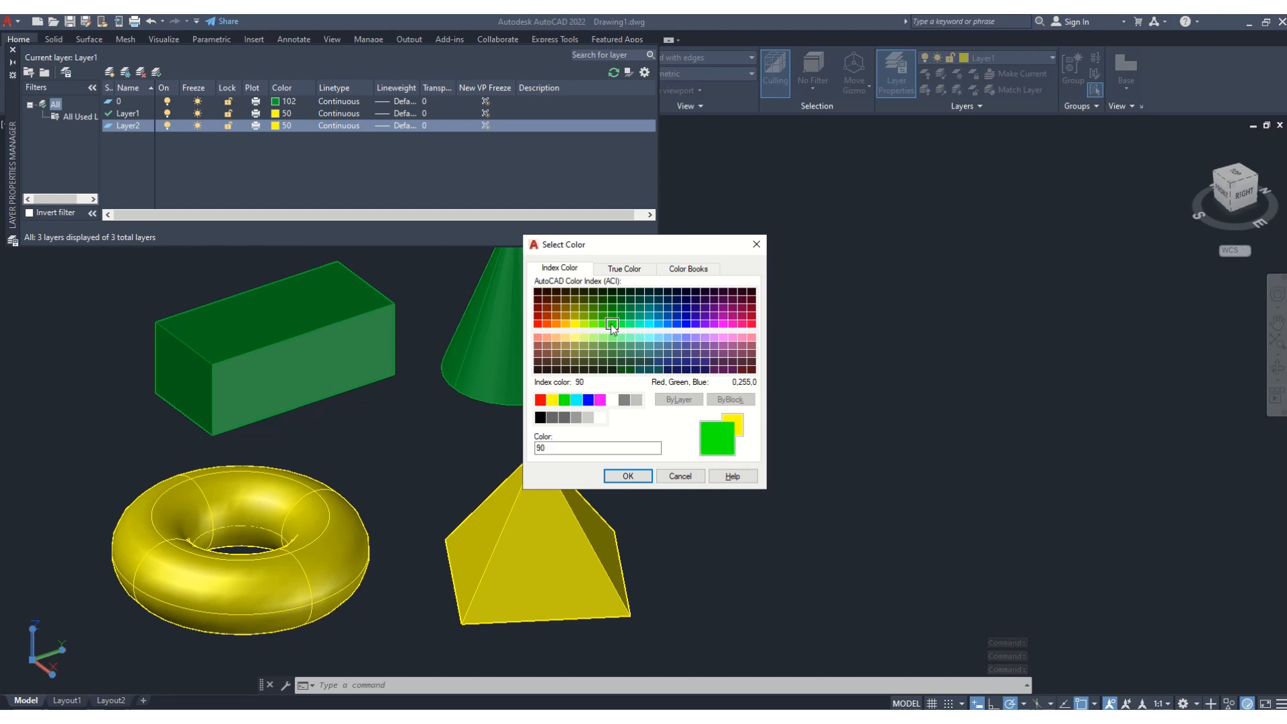
{"action": "left_click", "coordinate": [725, 317]}
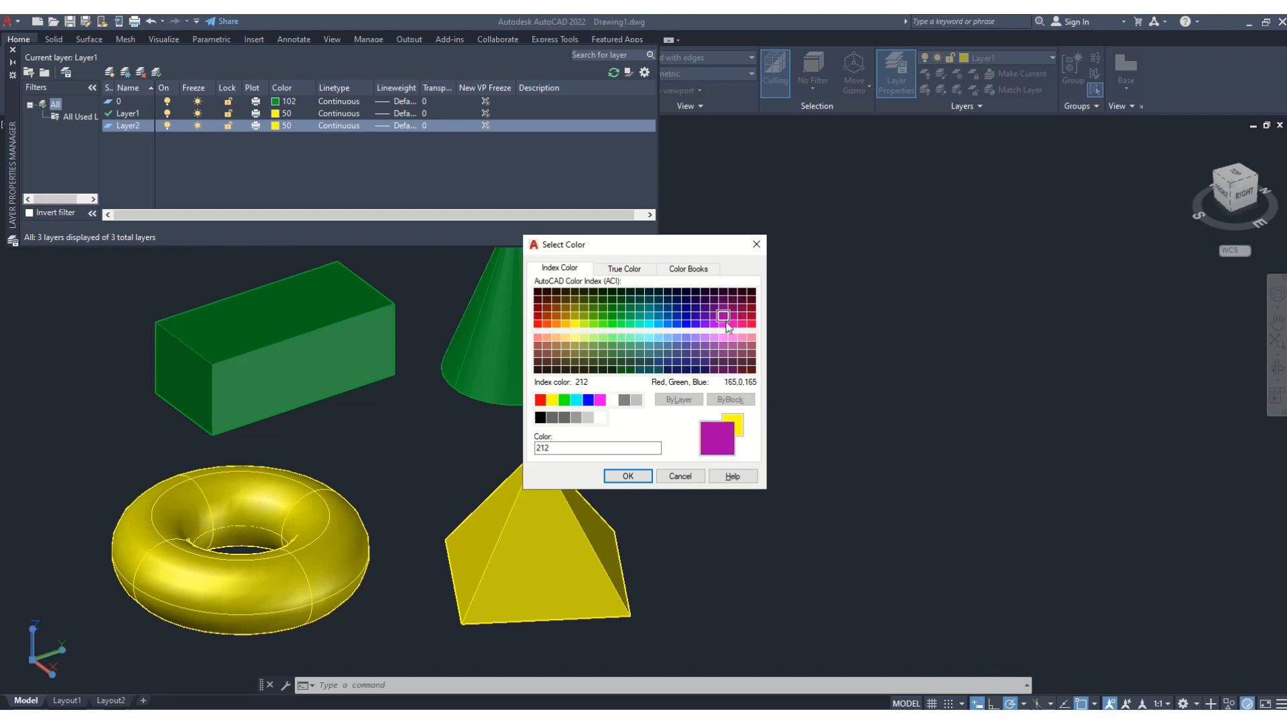
{"action": "left_click", "coordinate": [724, 324]}
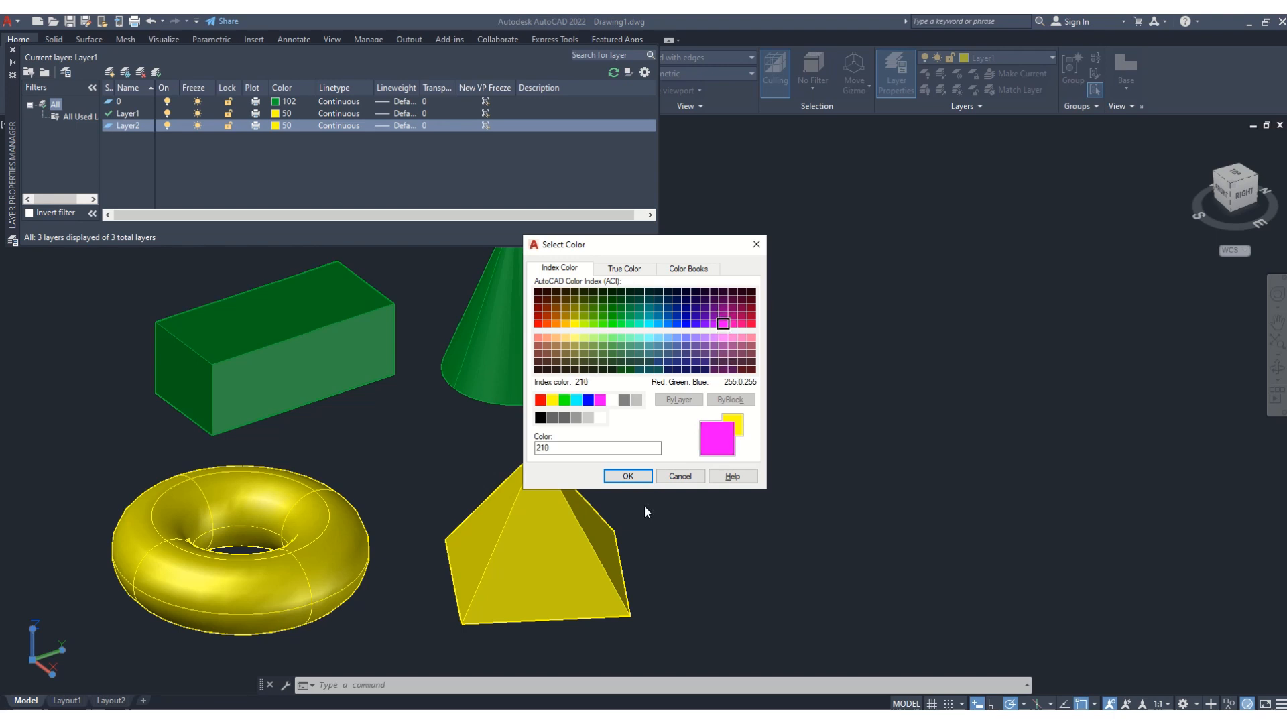
{"action": "left_click", "coordinate": [628, 476]}
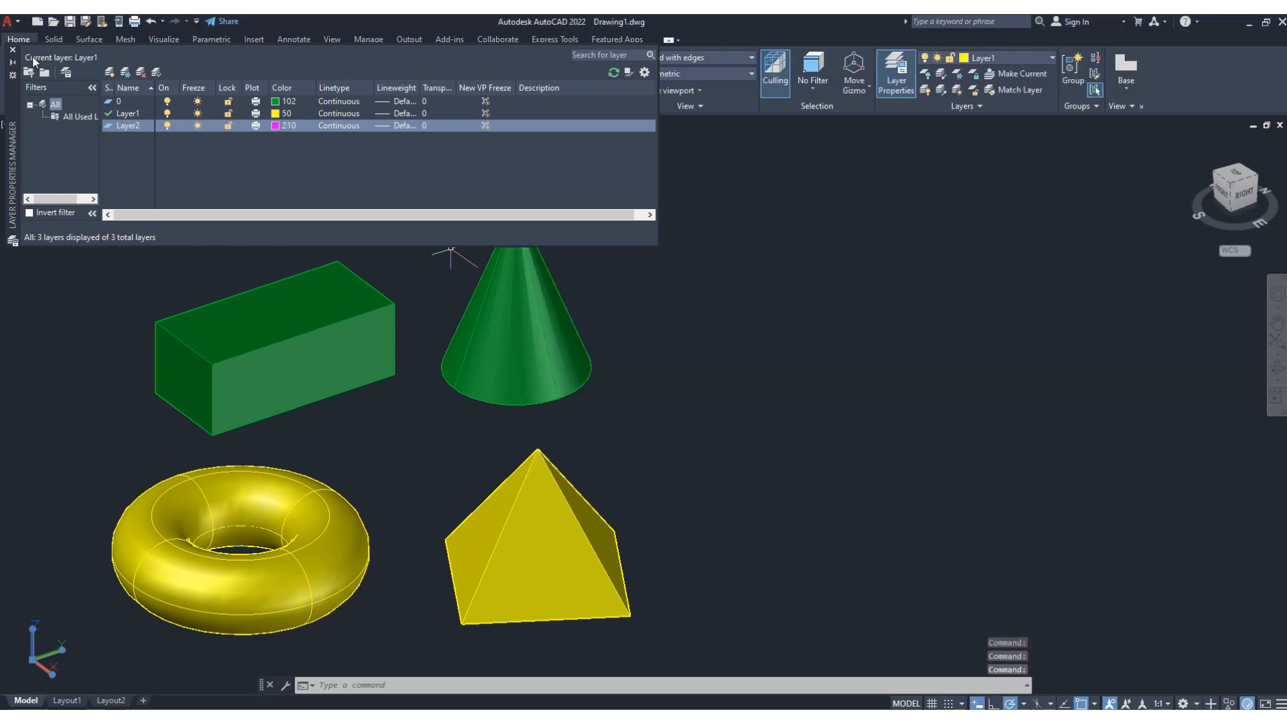
{"action": "left_click", "coordinate": [12, 49]}
{"action": "left_click", "coordinate": [23, 86]}
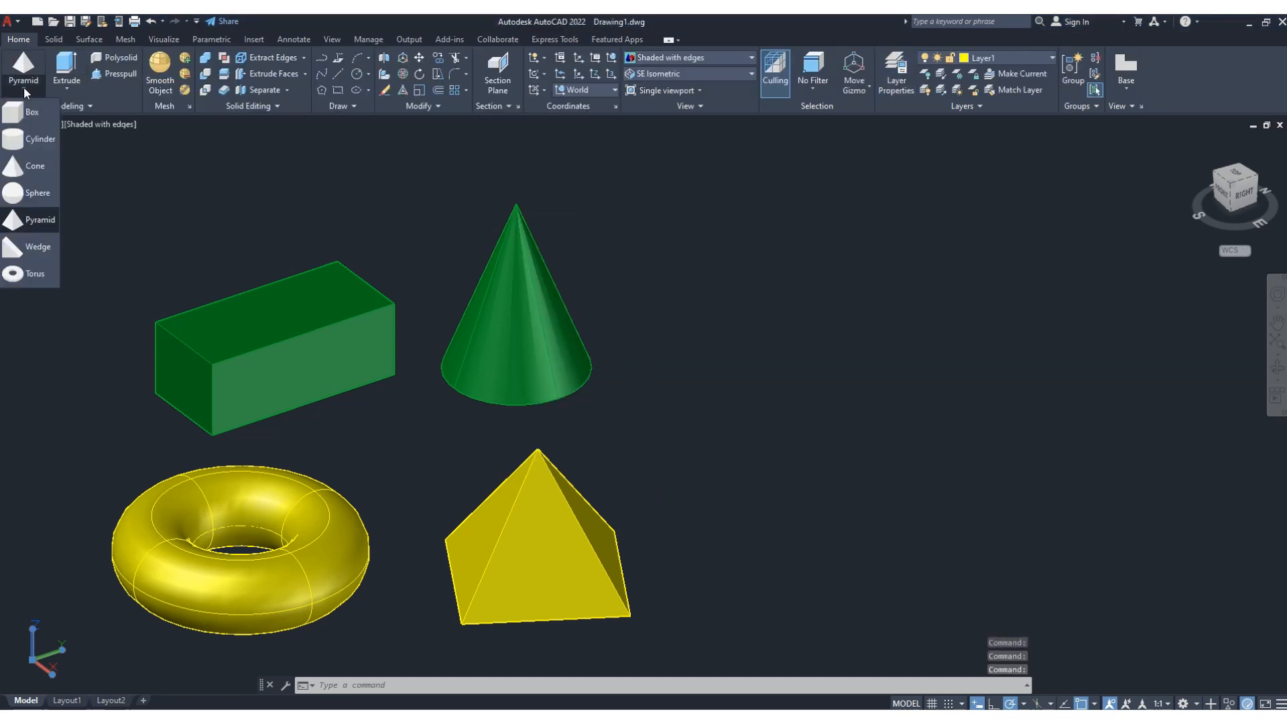
{"action": "left_click", "coordinate": [30, 194]}
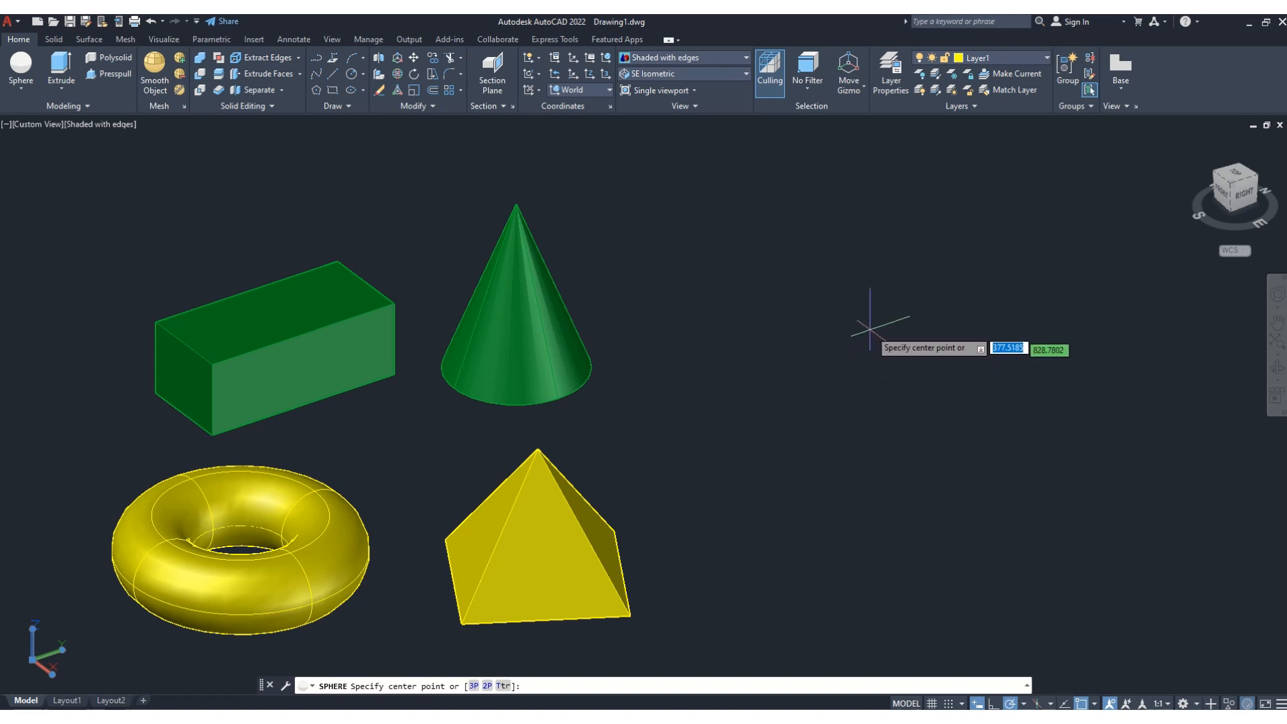
{"action": "left_click", "coordinate": [861, 328]}
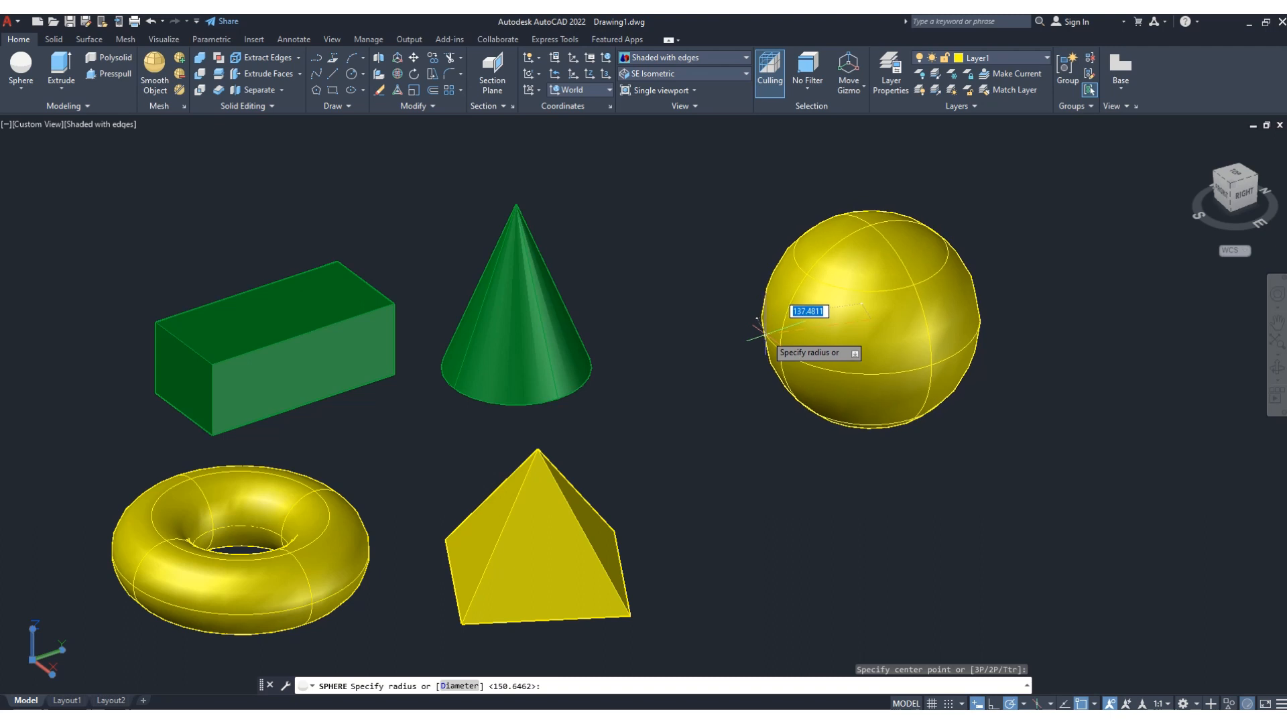
{"action": "key", "text": "Escape"}
- Make the magenta layer current and create a large solid sphere in the empty space beside the cone and pyramid
{"action": "left_click", "coordinate": [1043, 58]}
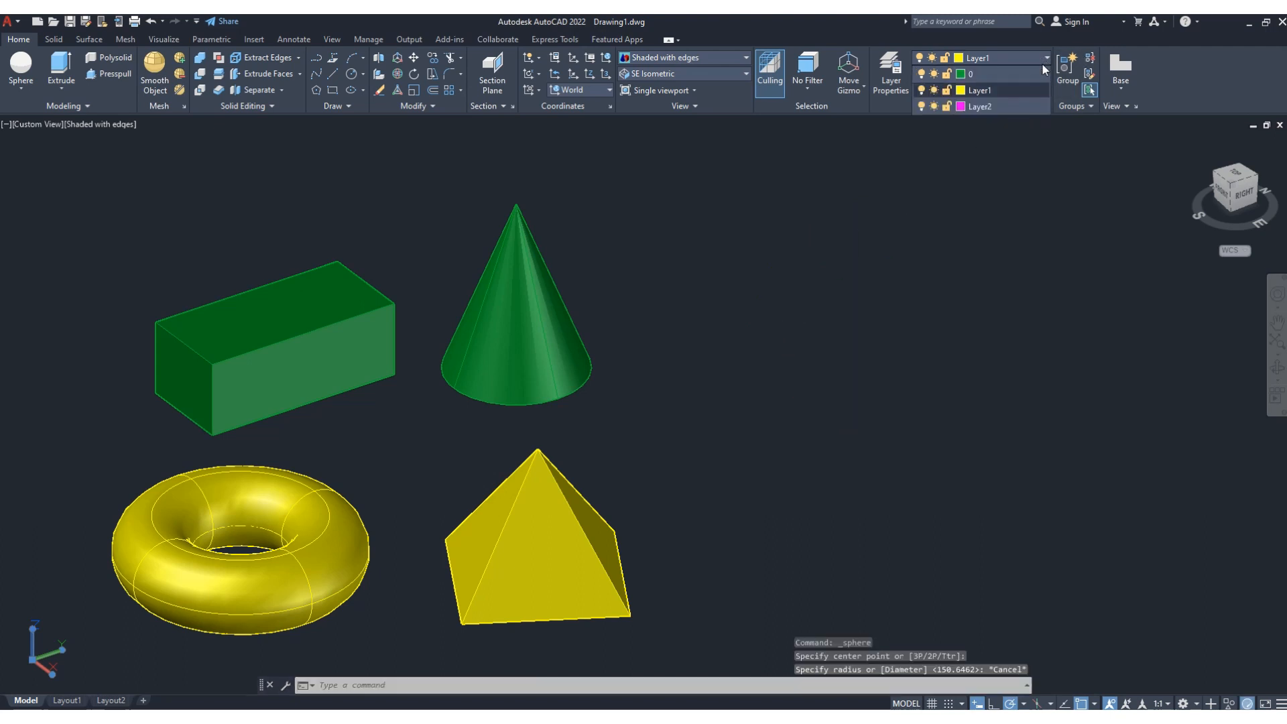
{"action": "left_click", "coordinate": [984, 104]}
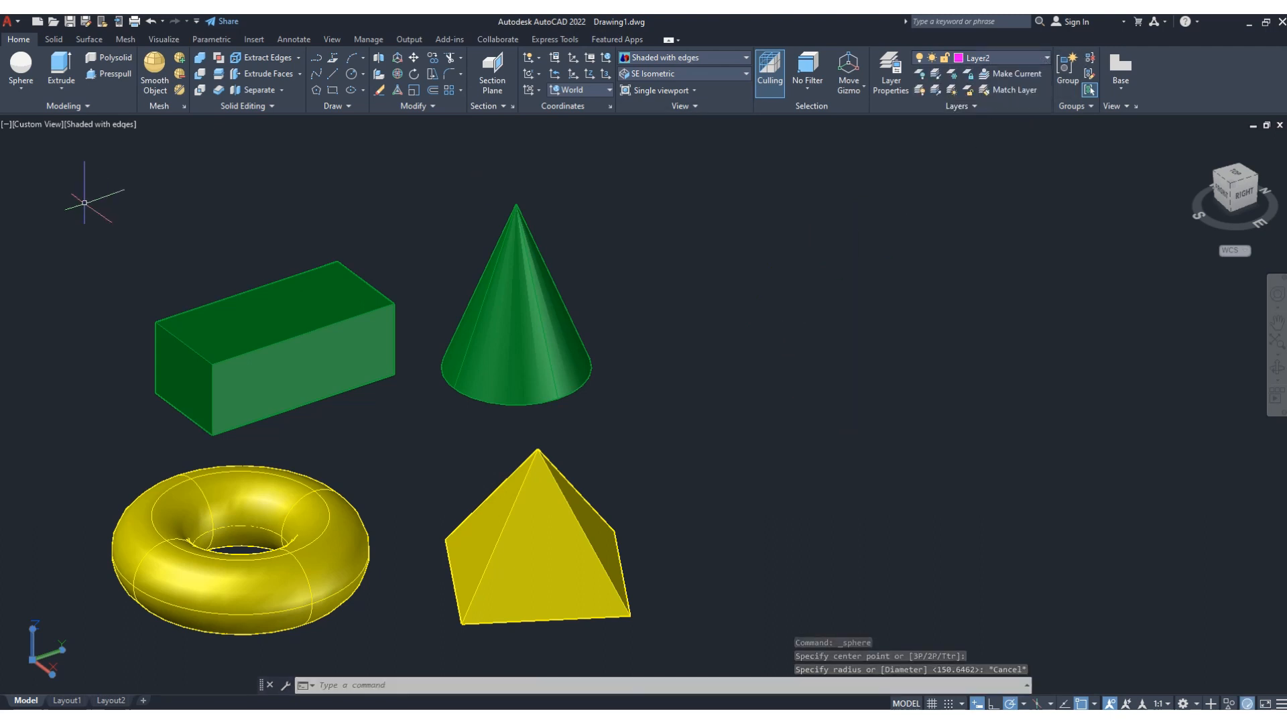
{"action": "left_click", "coordinate": [20, 65]}
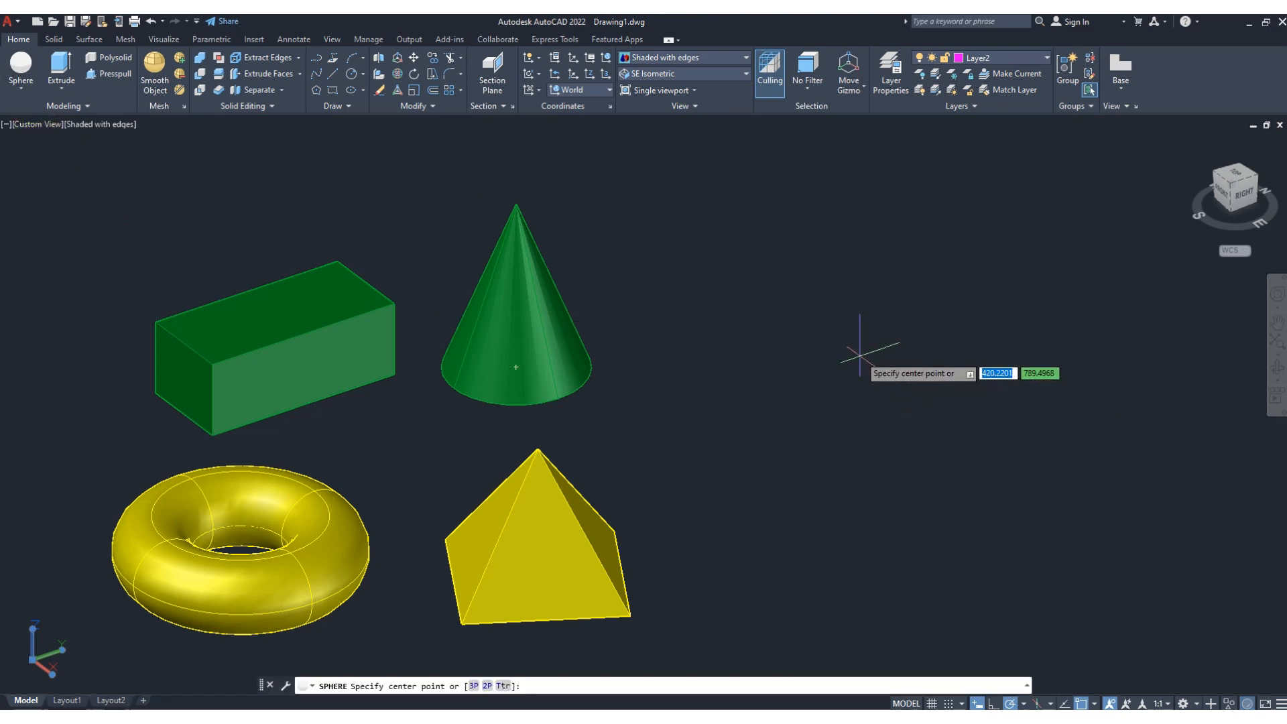
{"action": "left_click", "coordinate": [869, 387]}
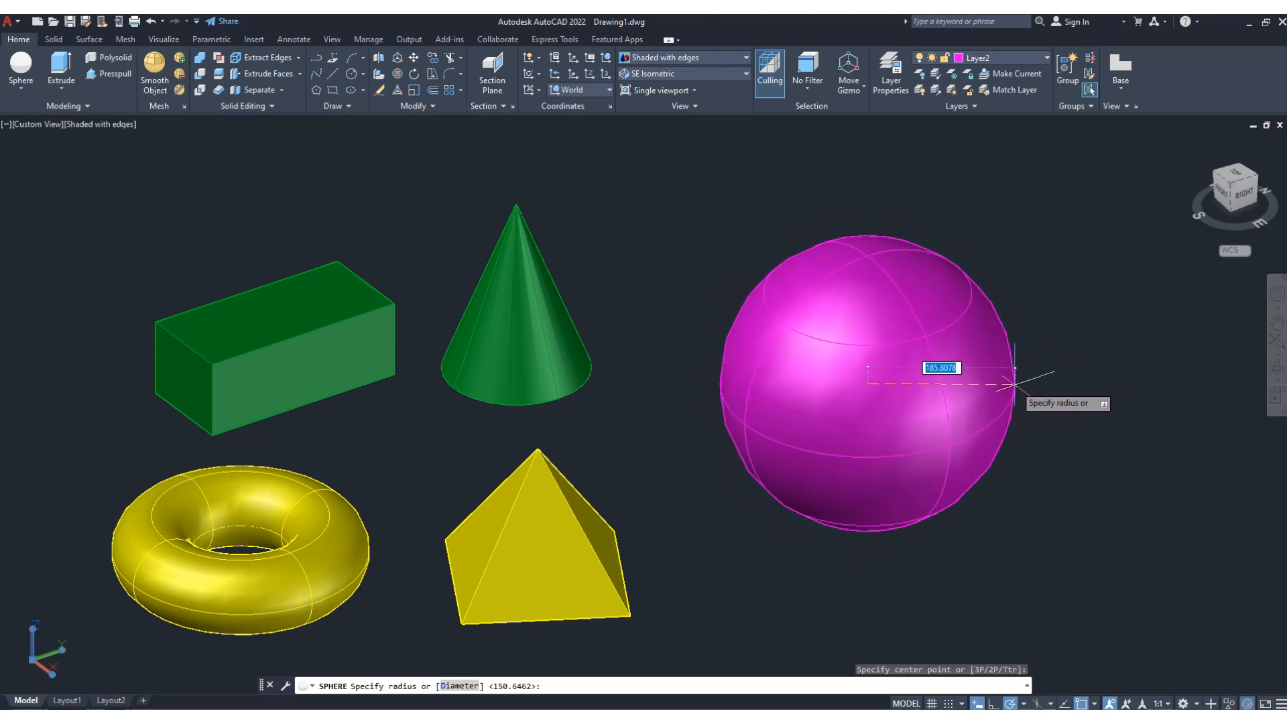
{"action": "left_click", "coordinate": [1006, 385]}
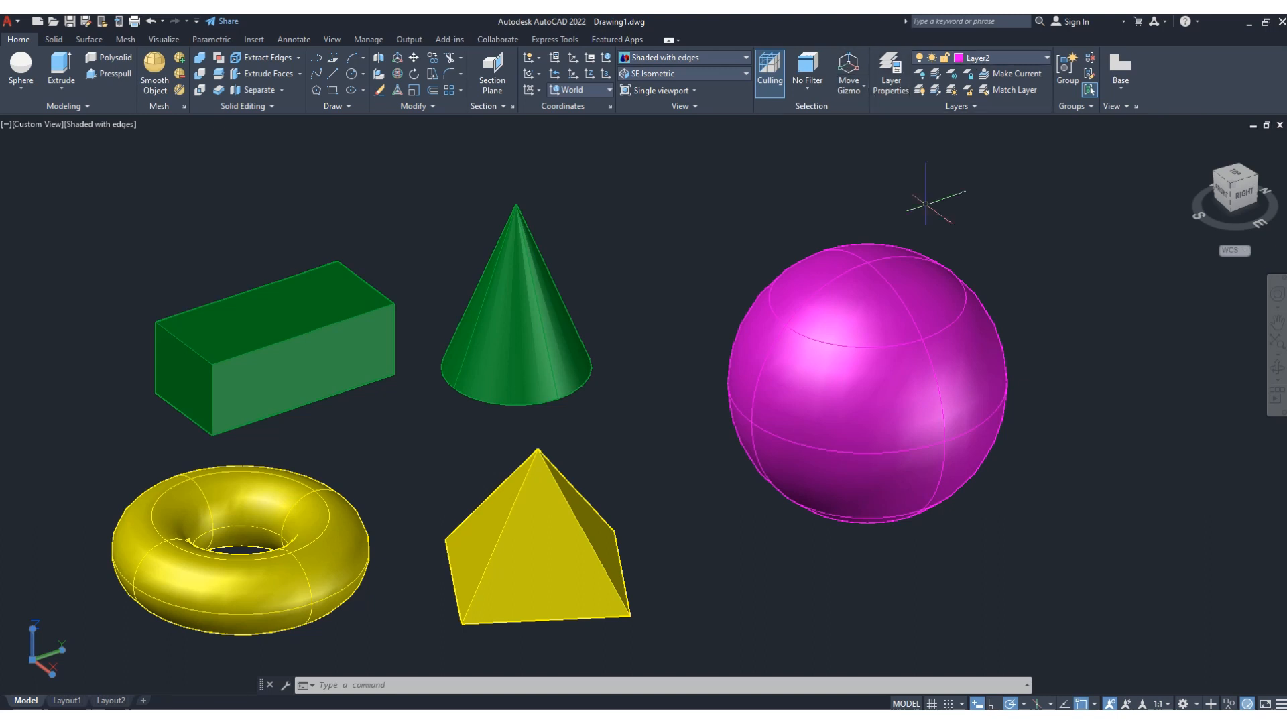
{"action": "left_click", "coordinate": [1047, 58]}
{"action": "left_click", "coordinate": [922, 106]}
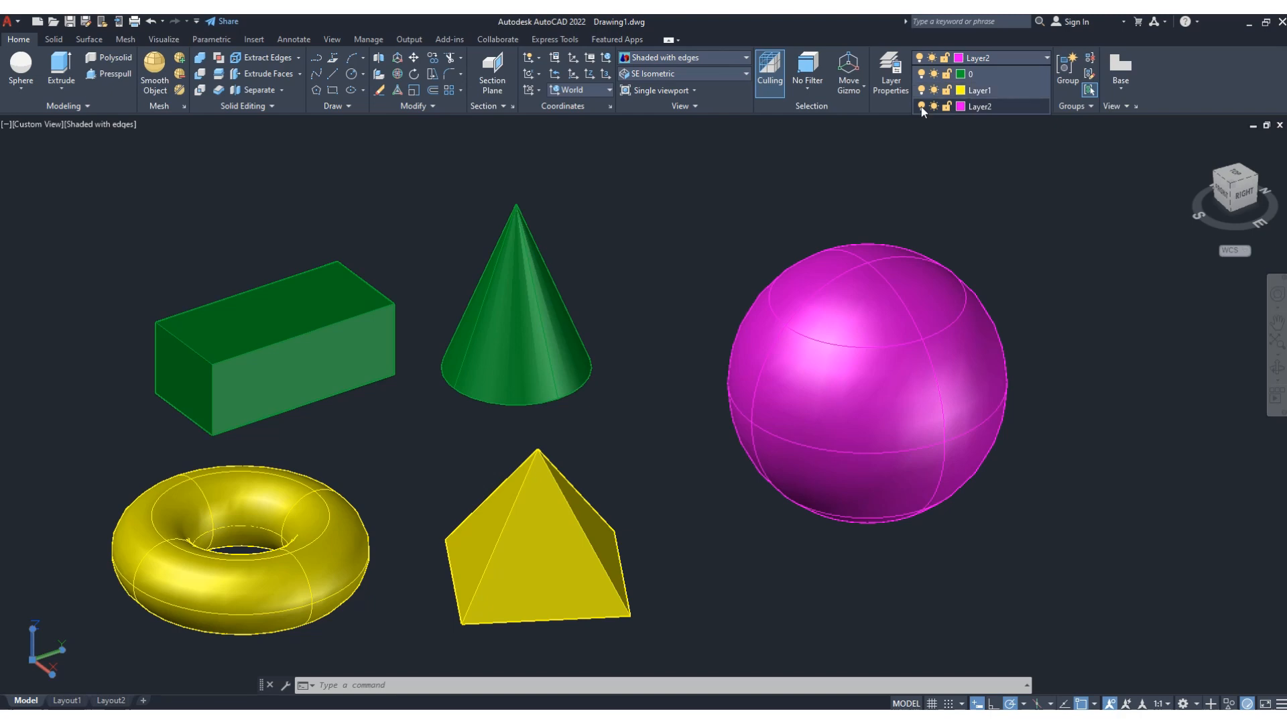
{"action": "left_click", "coordinate": [811, 278]}
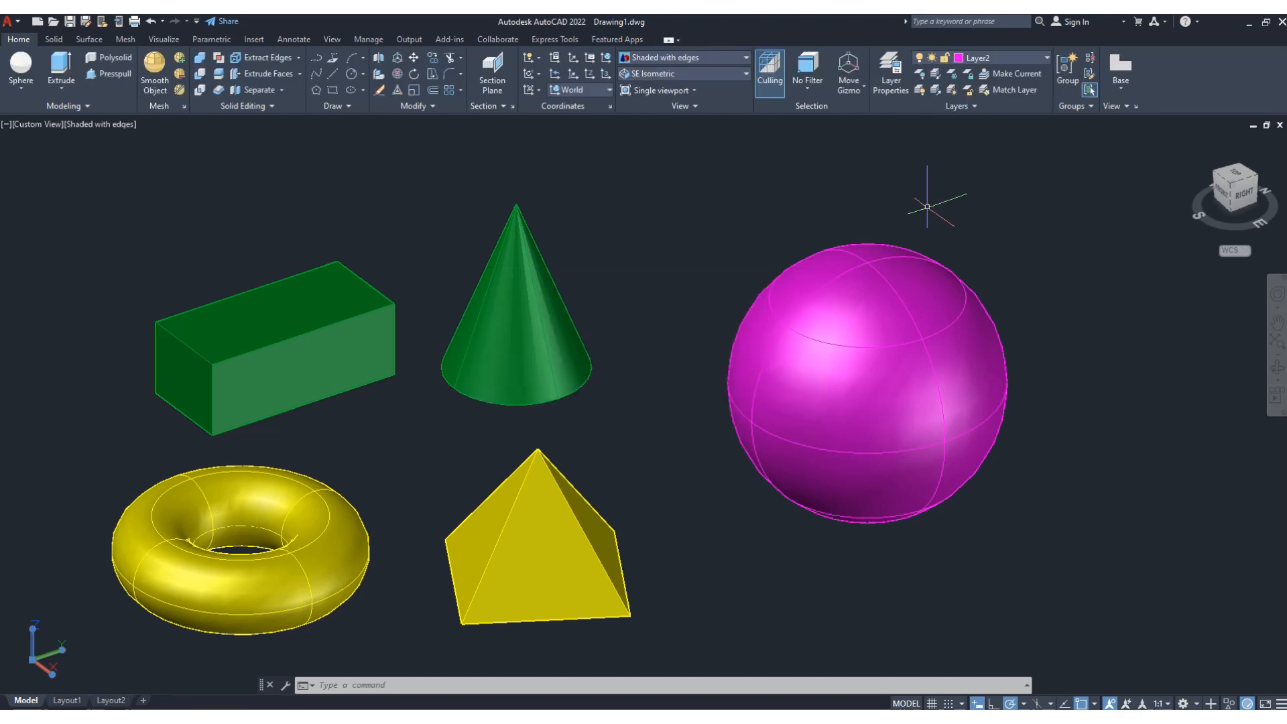
- Turn the yellow Layer1 off and back on, and do the same with the green layer 0
{"action": "left_click", "coordinate": [1044, 58]}
{"action": "left_click", "coordinate": [921, 90]}
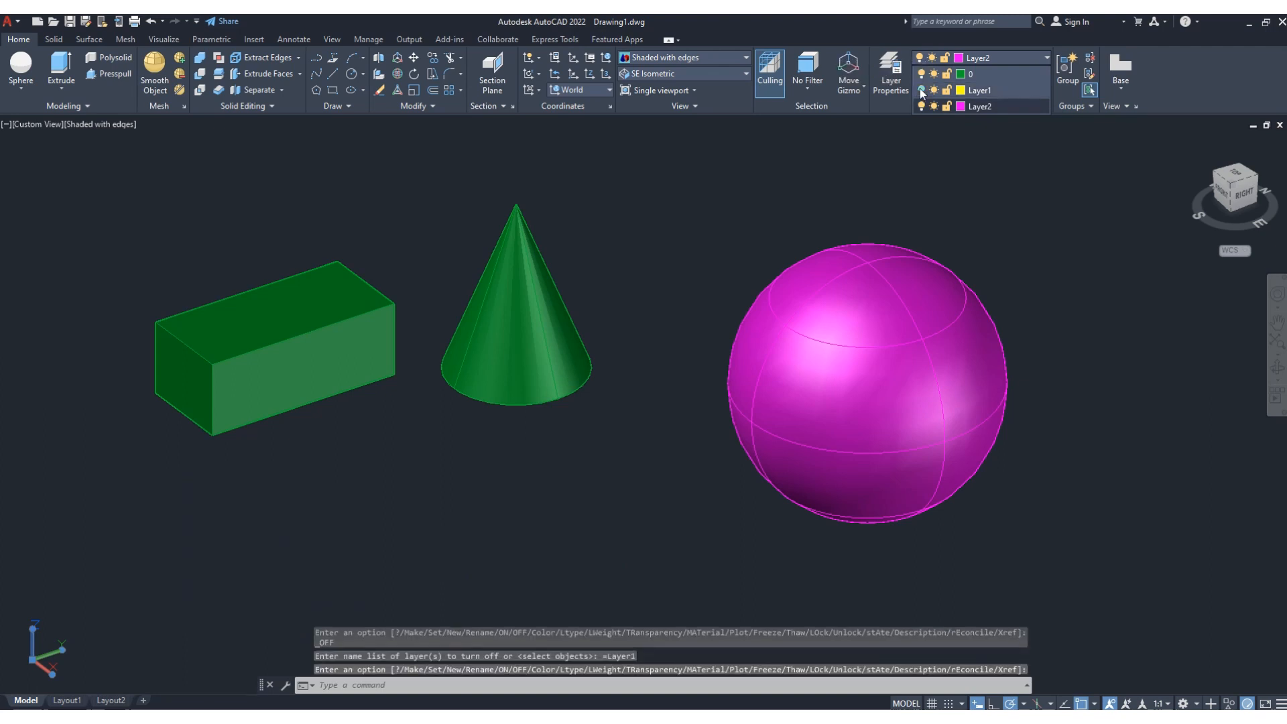
{"action": "left_click", "coordinate": [921, 91]}
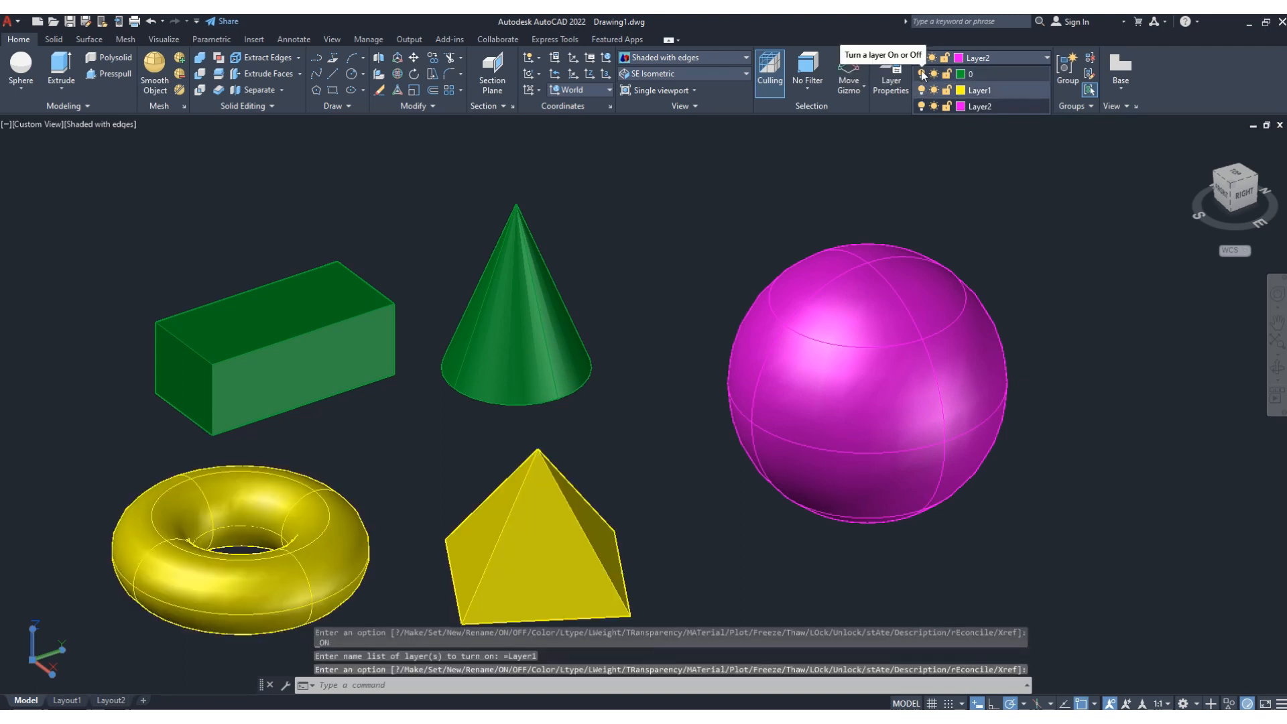
{"action": "left_click", "coordinate": [921, 74]}
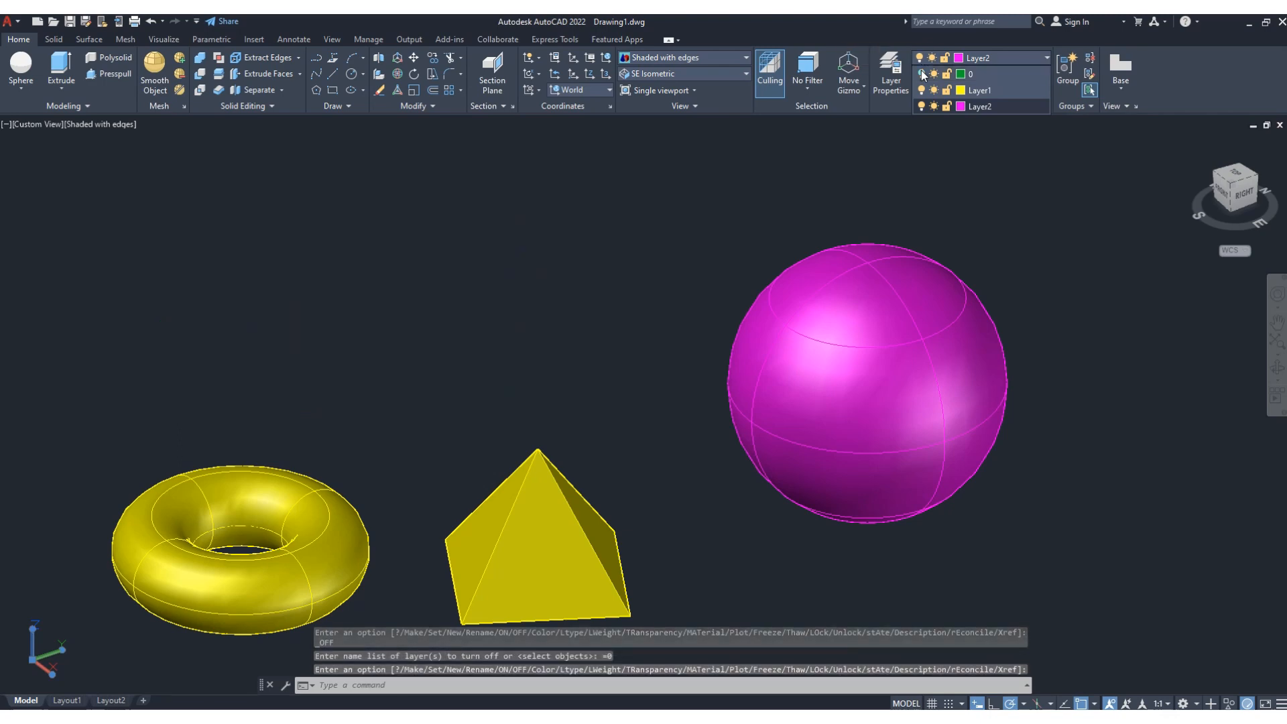
{"action": "left_click", "coordinate": [921, 70]}
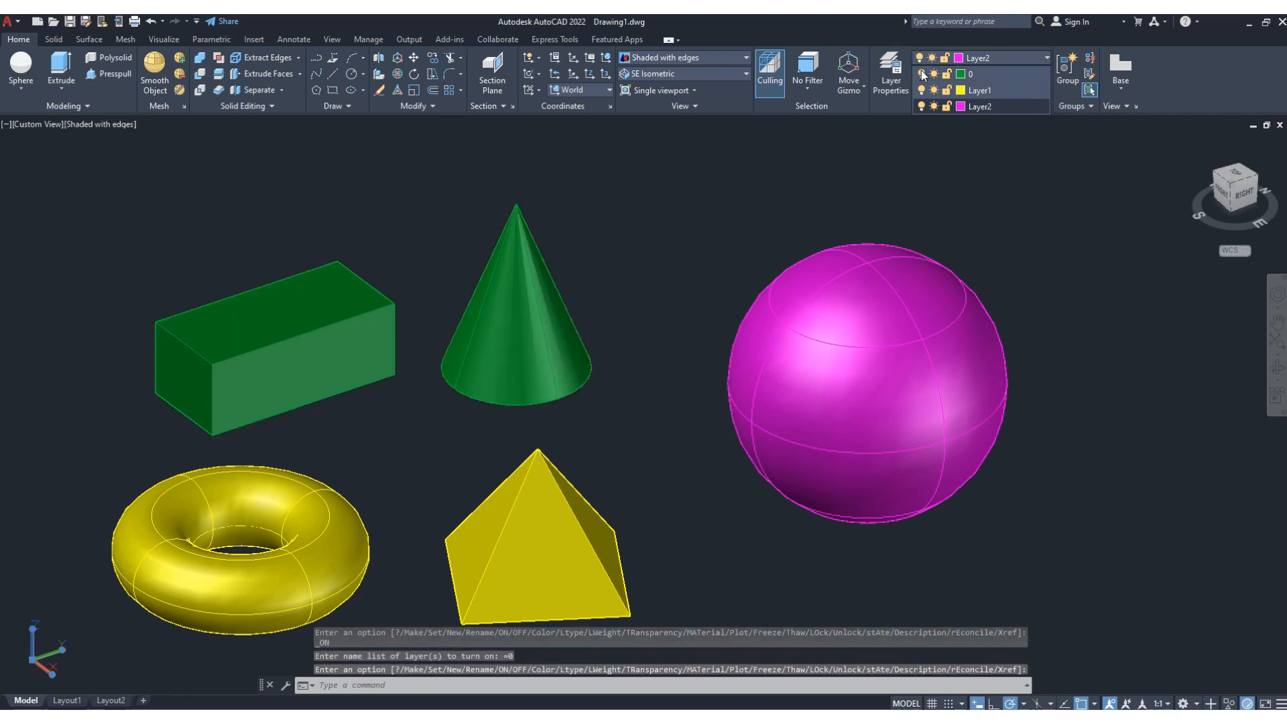
{"action": "left_click", "coordinate": [922, 70]}
{"action": "left_click", "coordinate": [921, 69]}
{"action": "left_click", "coordinate": [1013, 54]}
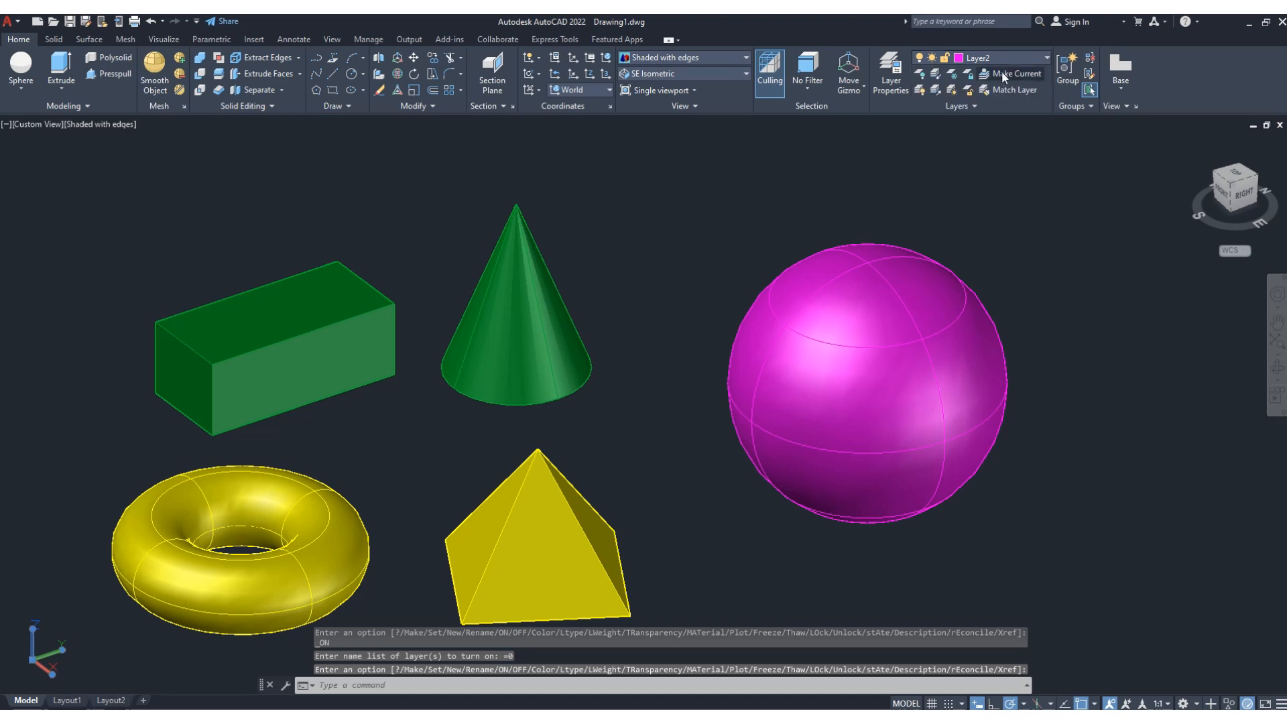
- Make the green layer 0 current and switch the magenta Layer2 off and back on
{"action": "left_click", "coordinate": [1015, 58]}
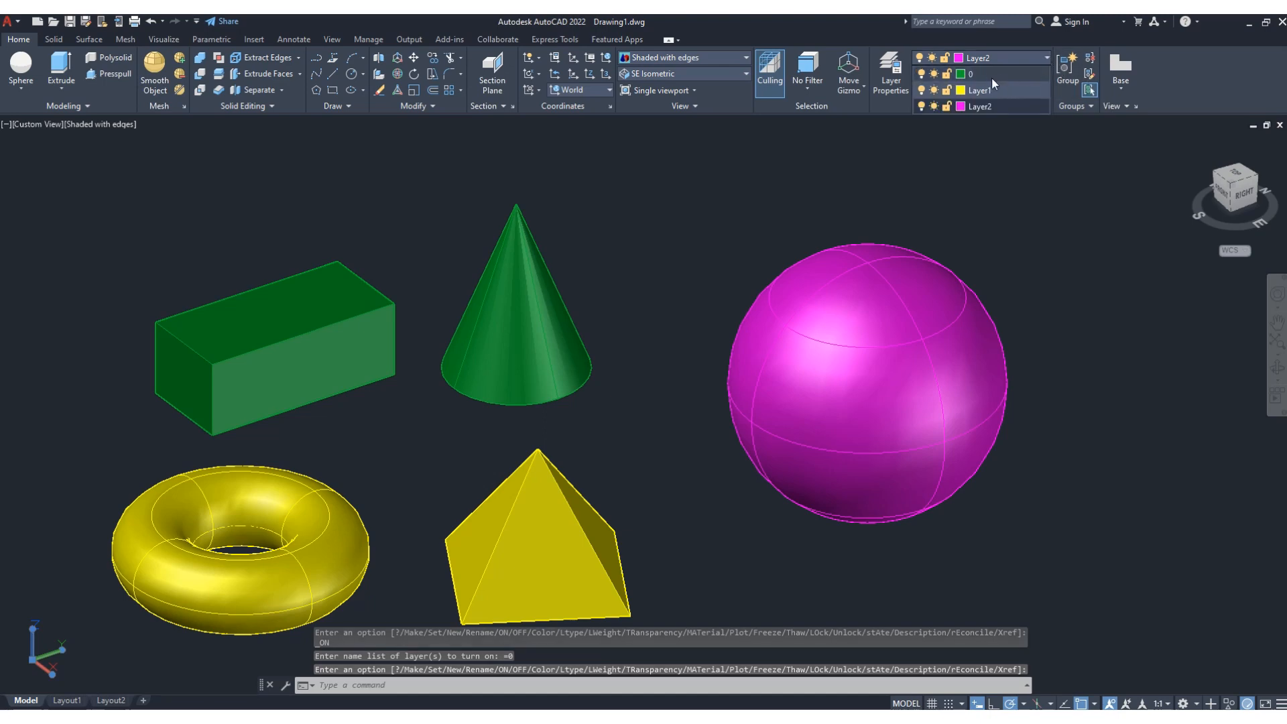
{"action": "left_click", "coordinate": [988, 74]}
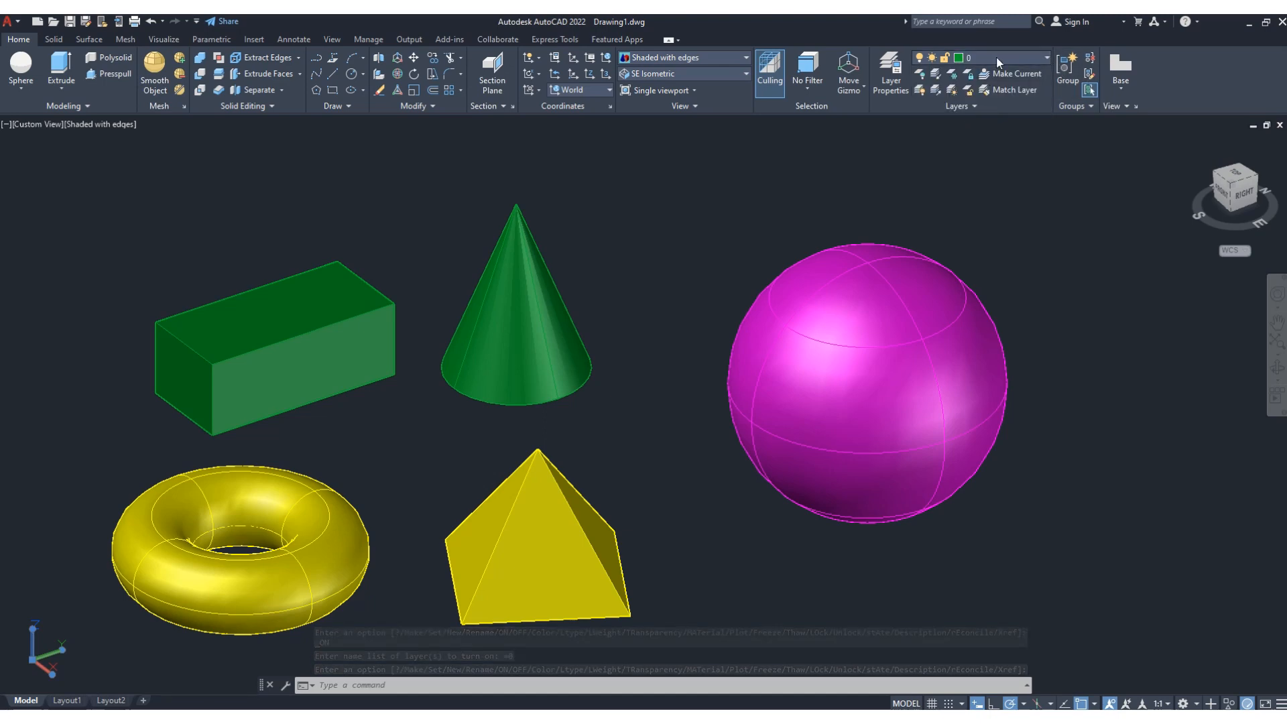
{"action": "left_click", "coordinate": [997, 58]}
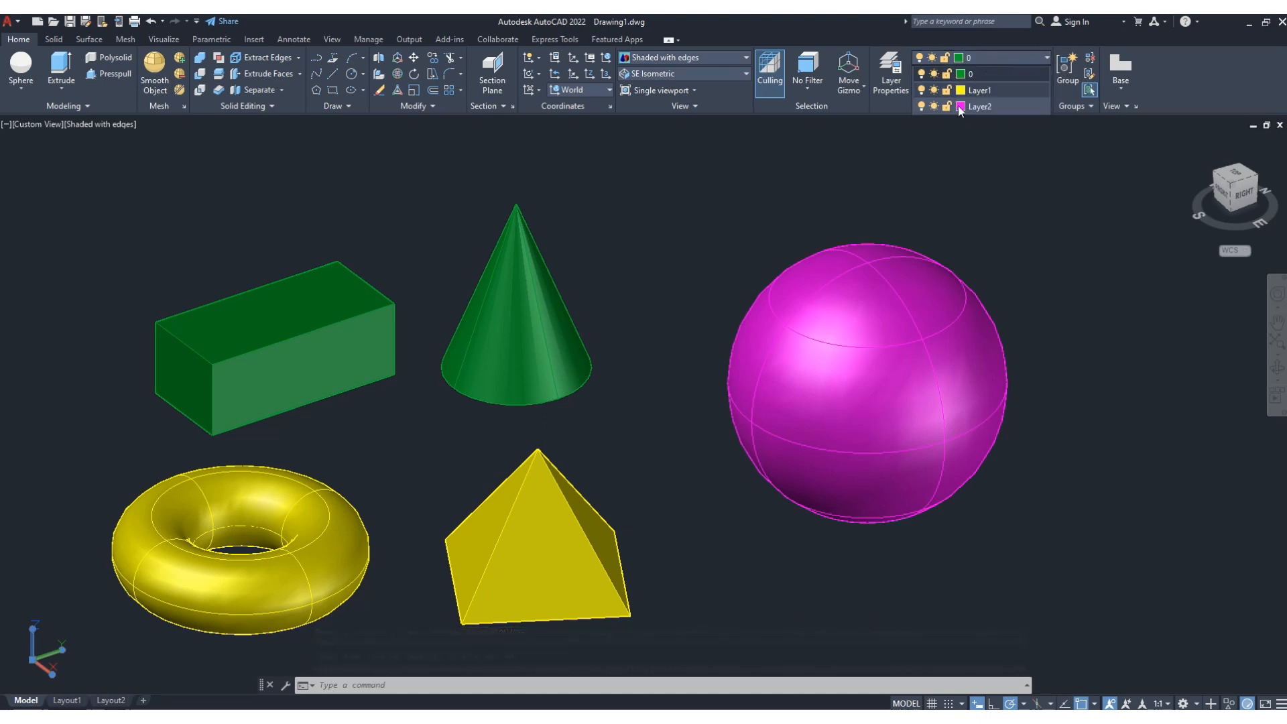
{"action": "left_click", "coordinate": [919, 106]}
{"action": "left_click", "coordinate": [919, 106]}
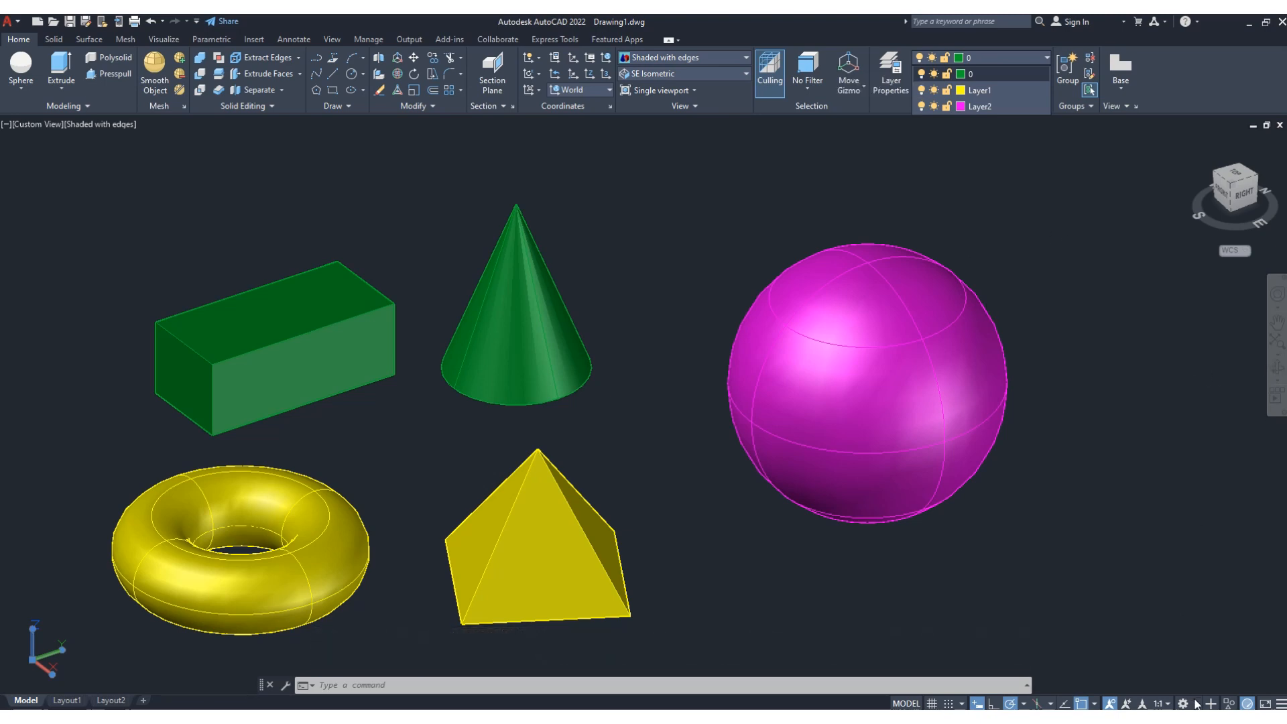
- Check which workspace is active in the list of available workspaces, keeping the current choice
{"action": "left_click", "coordinate": [1197, 704]}
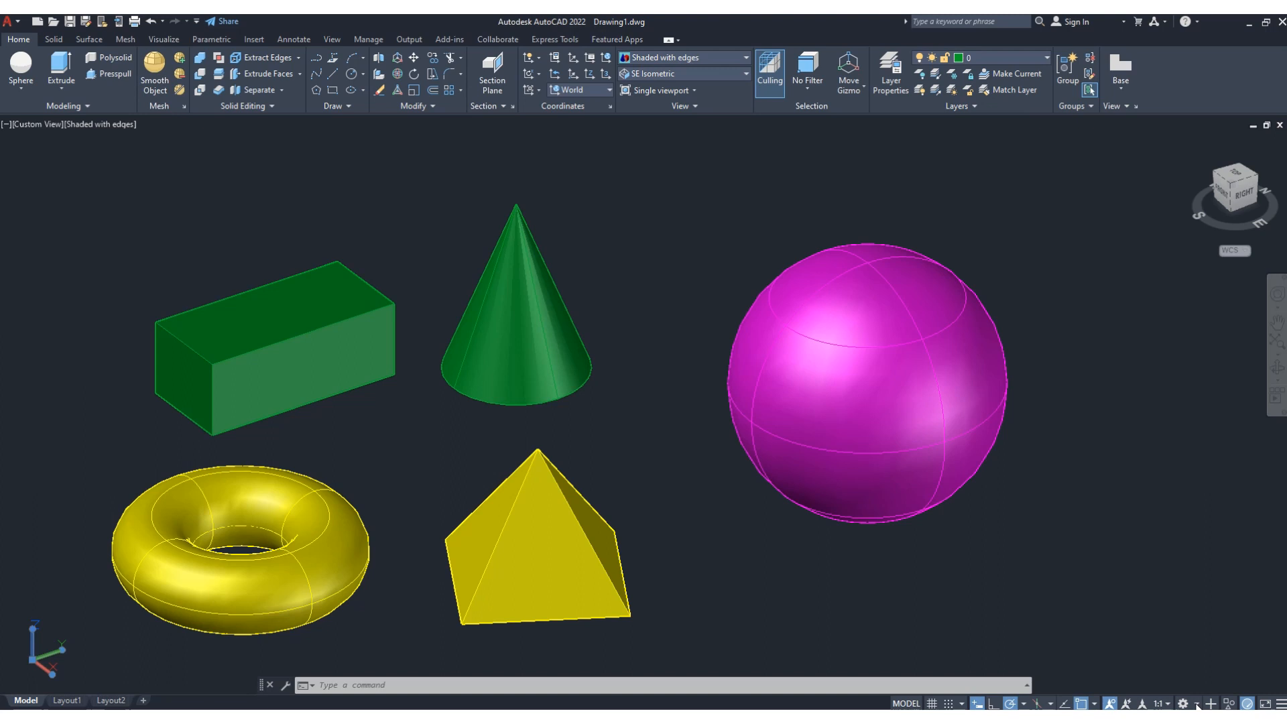
{"action": "left_click", "coordinate": [1197, 704]}
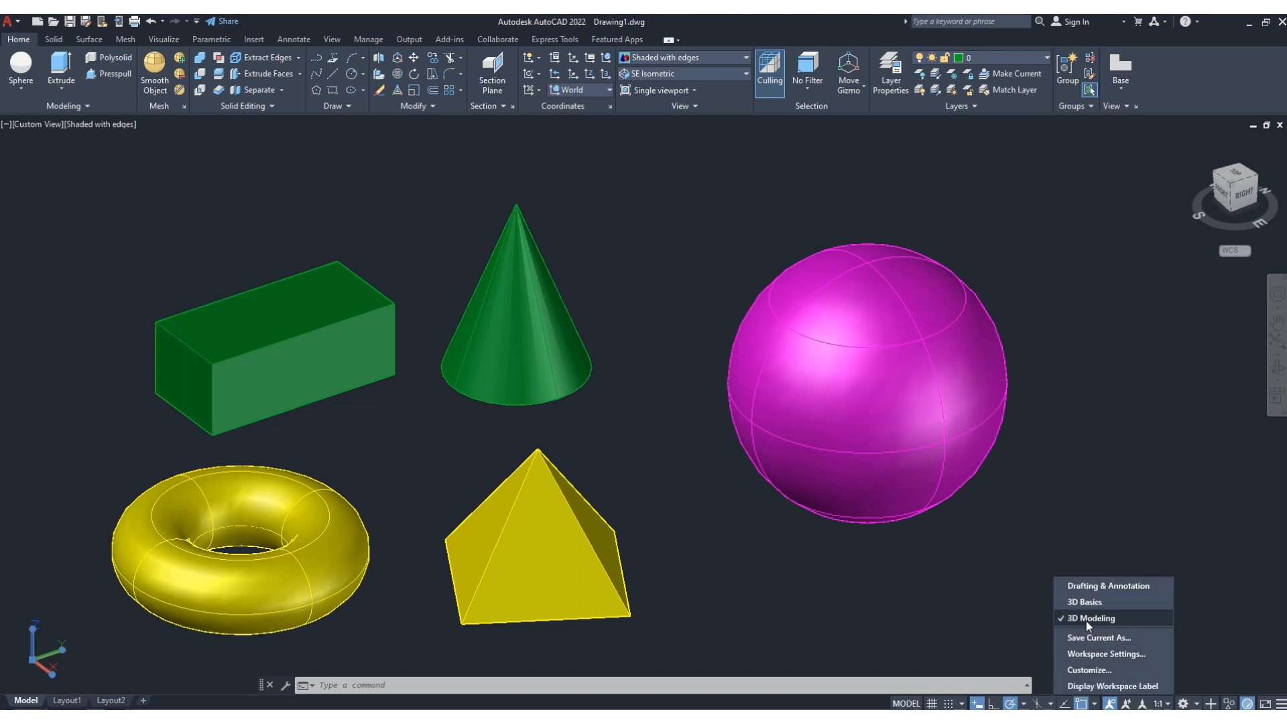
{"action": "left_click", "coordinate": [804, 46]}
- Orbit the model to view all five solids from a higher angle and zoom out slightly
{"action": "left_click", "coordinate": [1278, 370]}
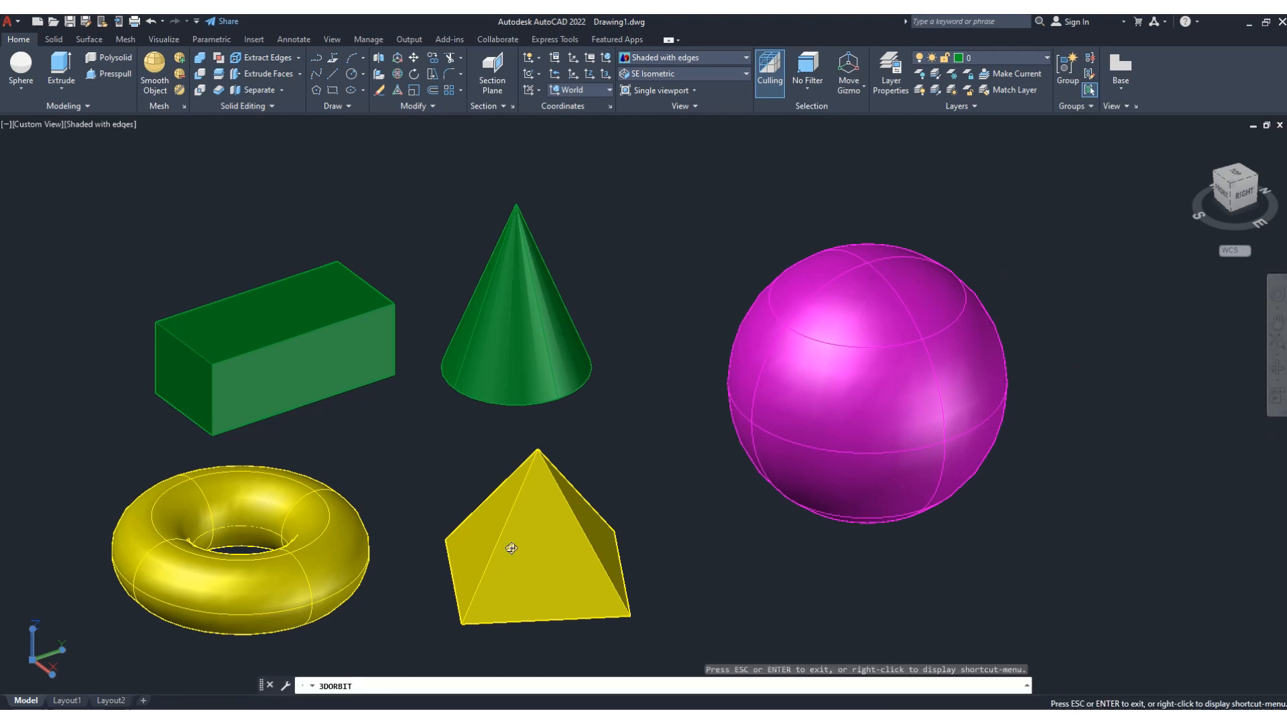
{"action": "left_click_drag", "start_coordinate": [537, 557], "coordinate": [544, 607]}
{"action": "scroll", "coordinate": [581, 392], "scroll_direction": "down", "scroll_amount": 1}
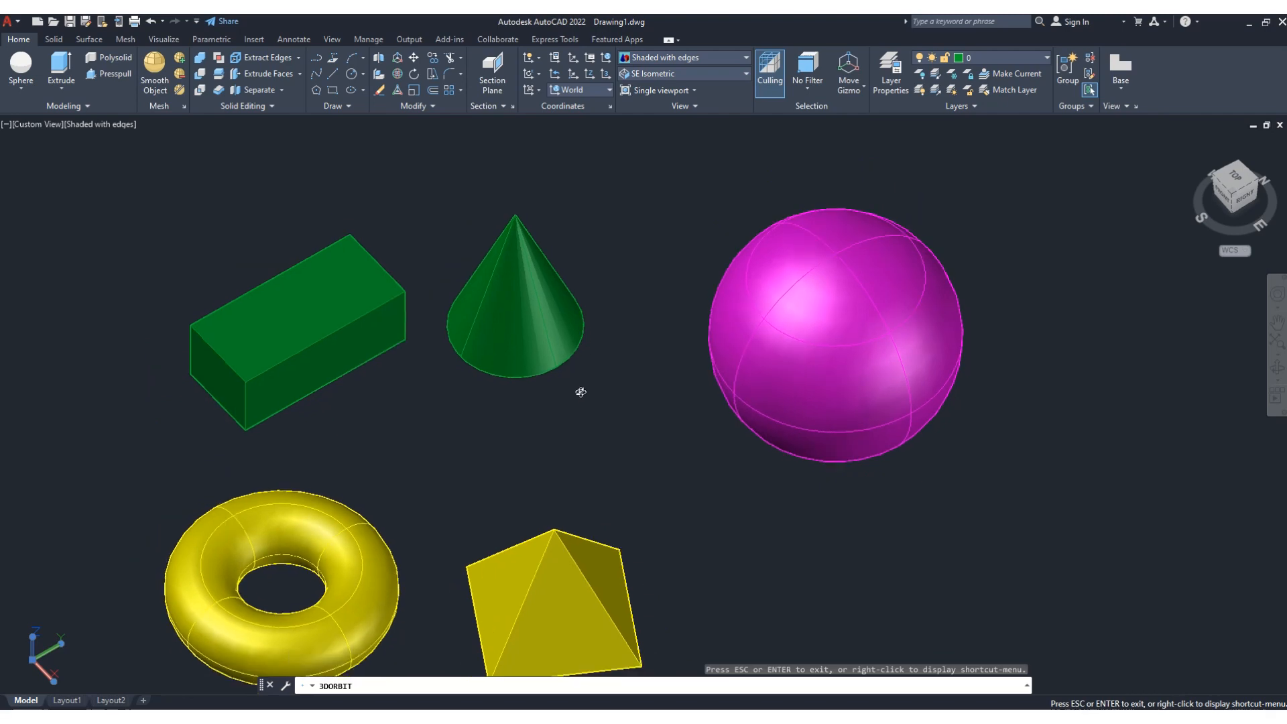
{"action": "scroll", "coordinate": [526, 220], "scroll_direction": "down", "scroll_amount": 1}
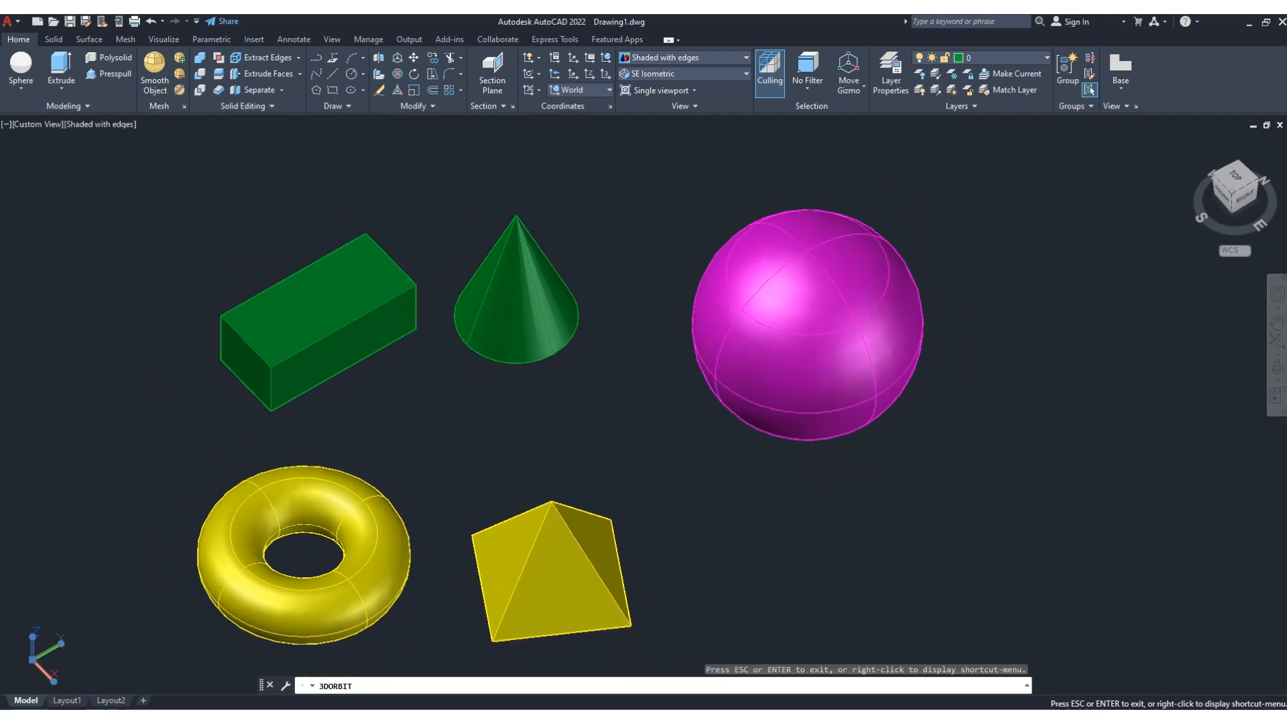